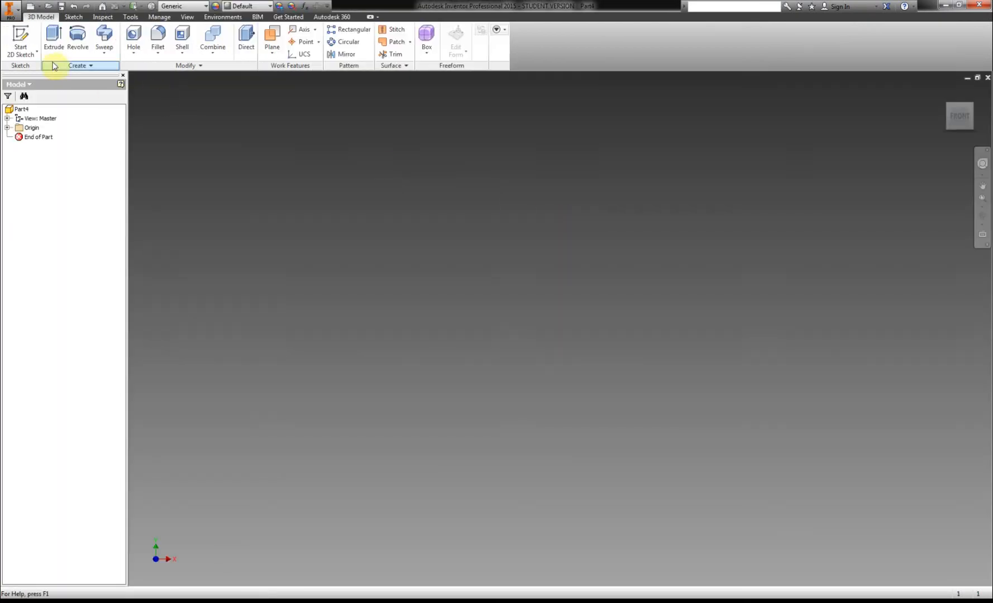
# - Start a sketch on the XY plane and draw a vertical line about 0.616 in long upward from the origin
pyautogui.click(26, 38)
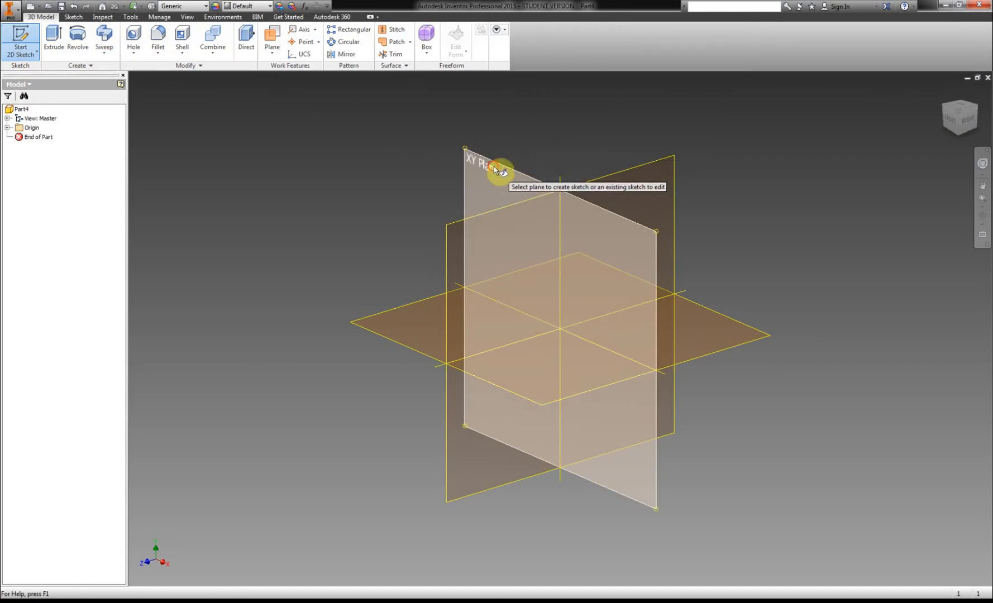
pyautogui.click(493, 166)
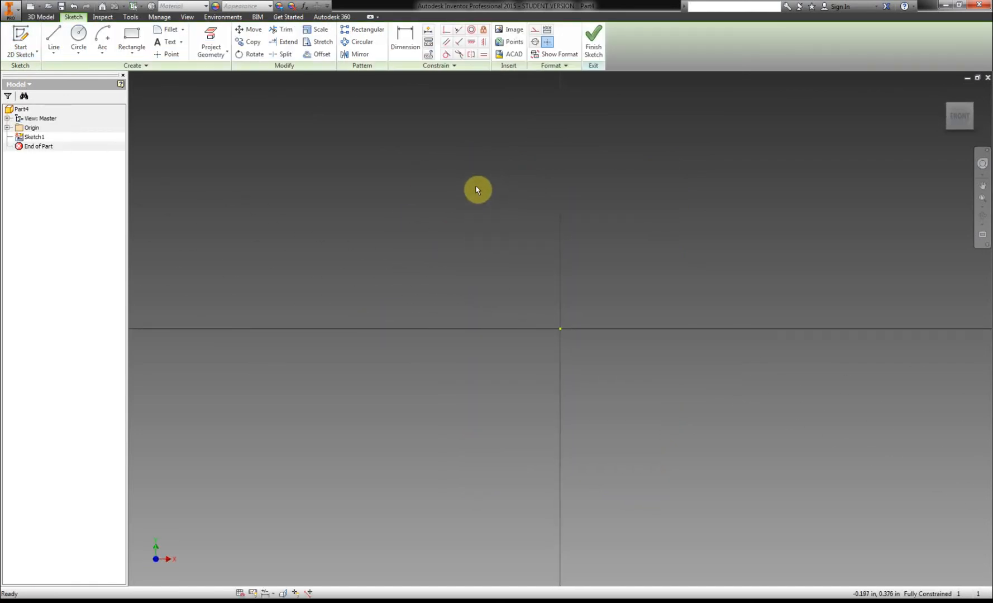
pyautogui.click(54, 38)
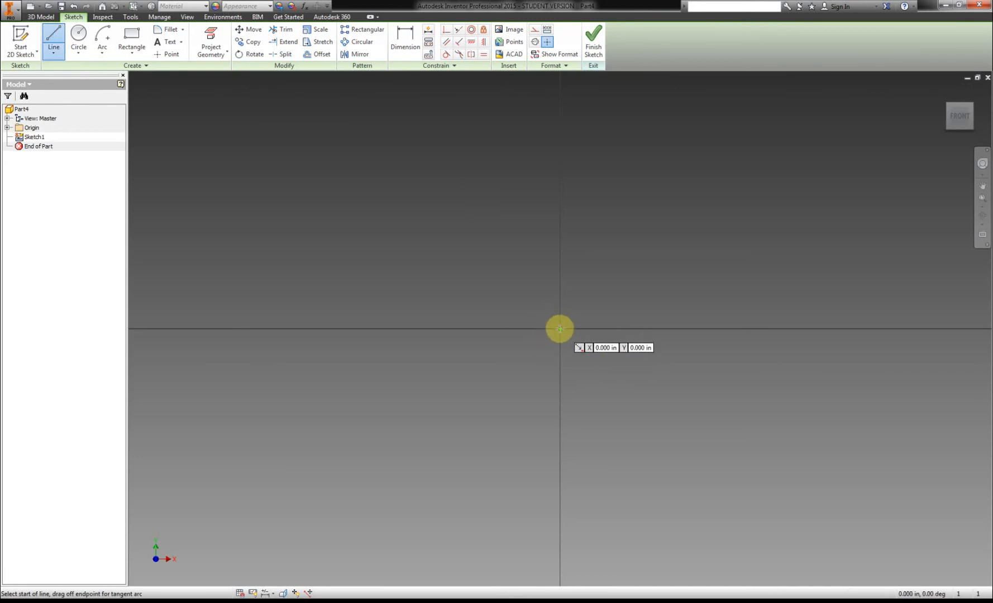
pyautogui.click(560, 329)
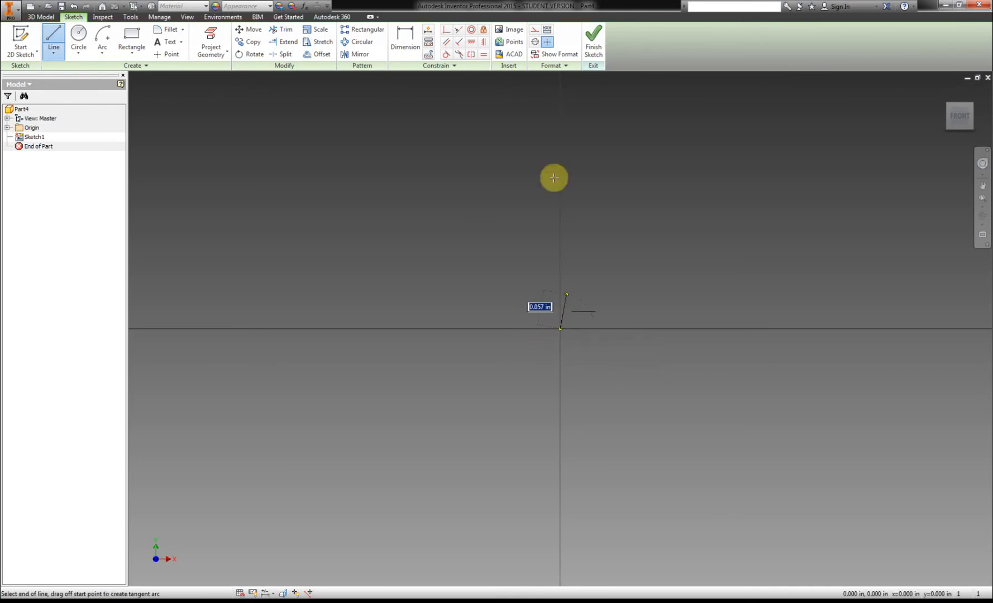
pyautogui.click(560, 95)
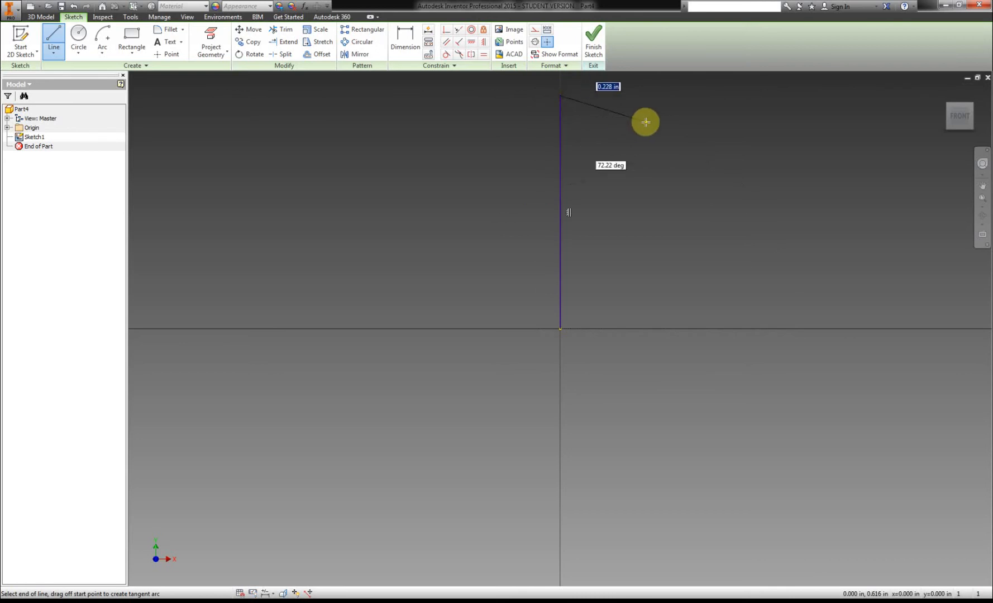
pyautogui.rightClick(650, 121)
pyautogui.click(608, 121)
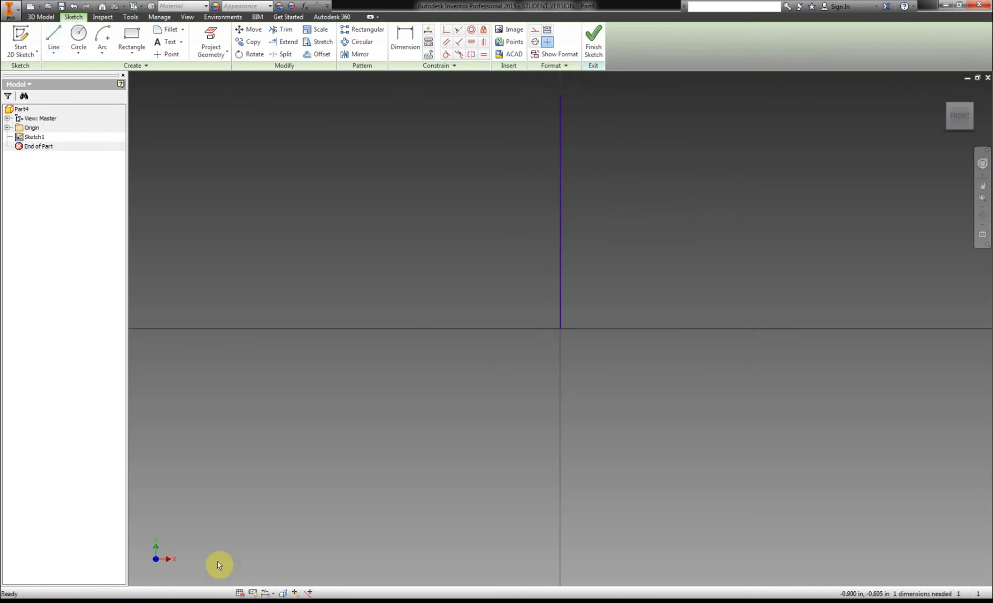
# - Check the axle peg handout and dimension the vertical line's length as 1.125 in
pyautogui.click(168, 601)
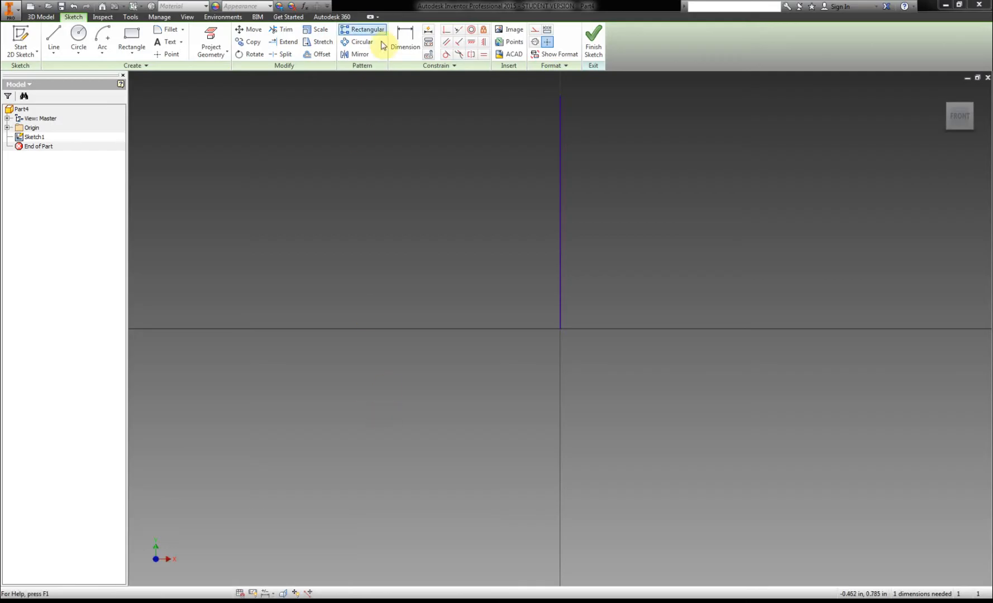
pyautogui.click(413, 46)
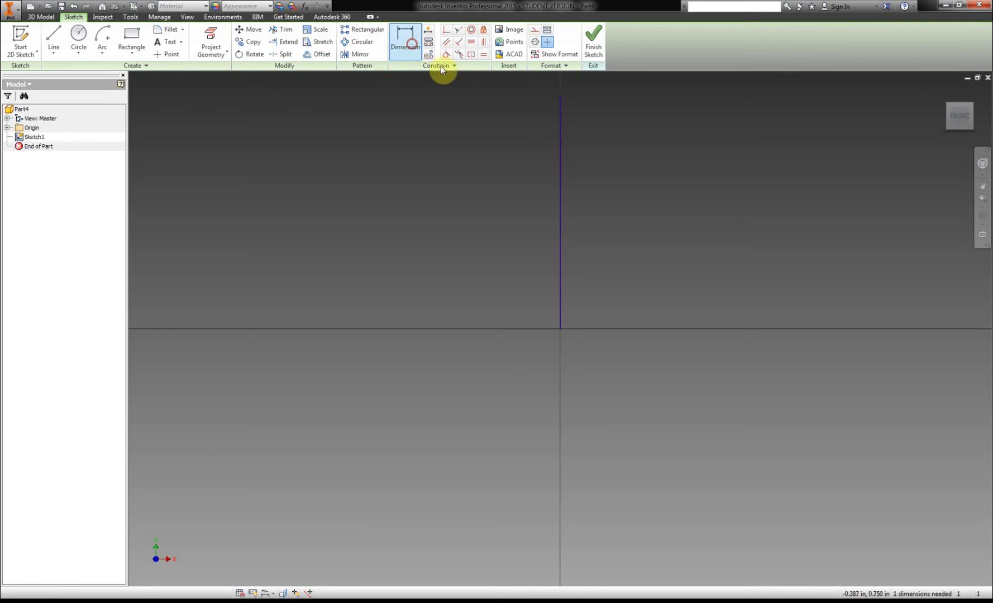
pyautogui.click(559, 167)
pyautogui.click(467, 172)
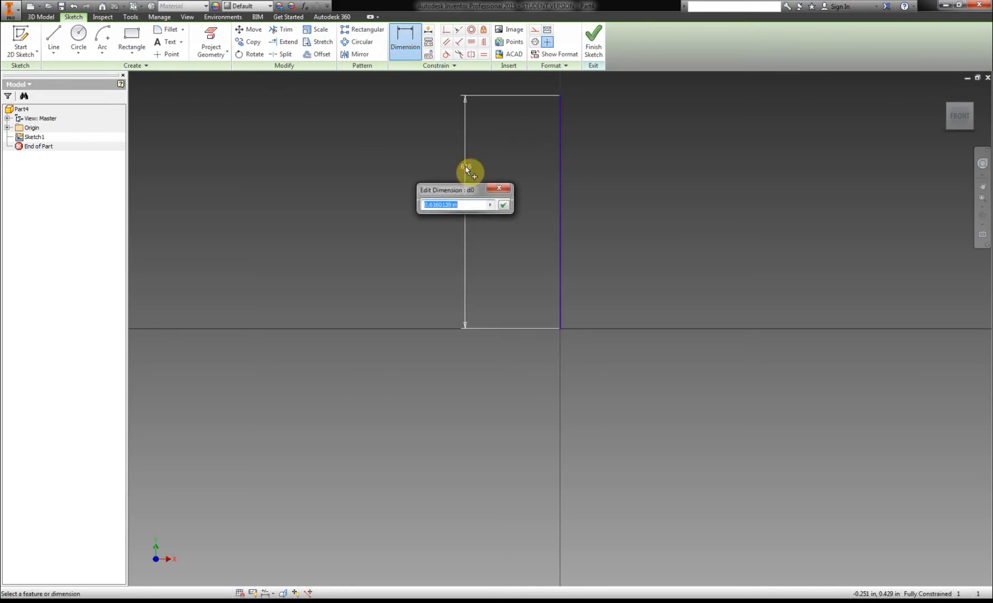
pyautogui.write('1.125')
pyautogui.press('Return')
pyautogui.press('Home')
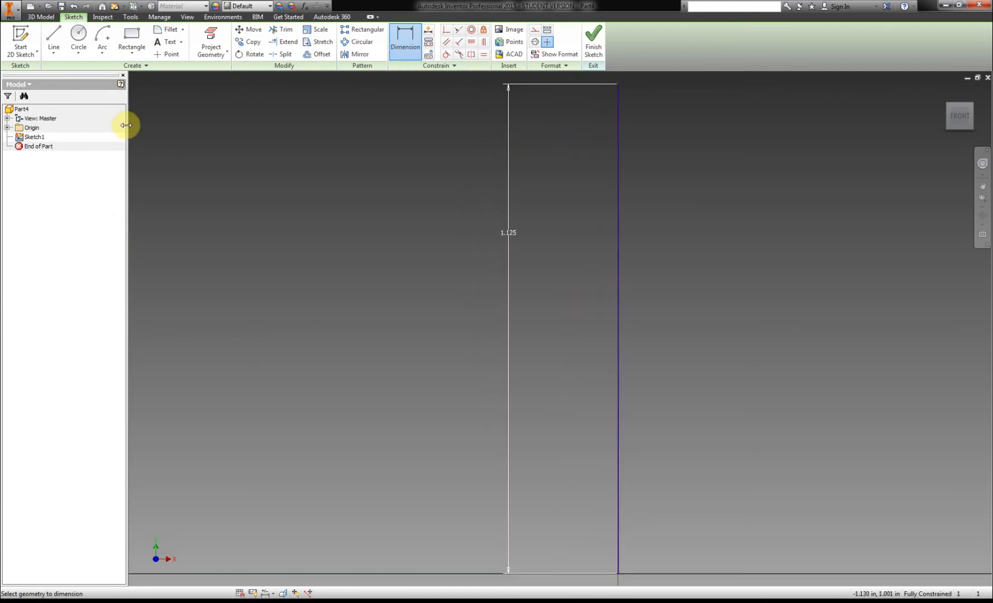
# - Draw a 0.125 in horizontal line outward in the positive X direction from the upper end of the vertical line
pyautogui.click(56, 38)
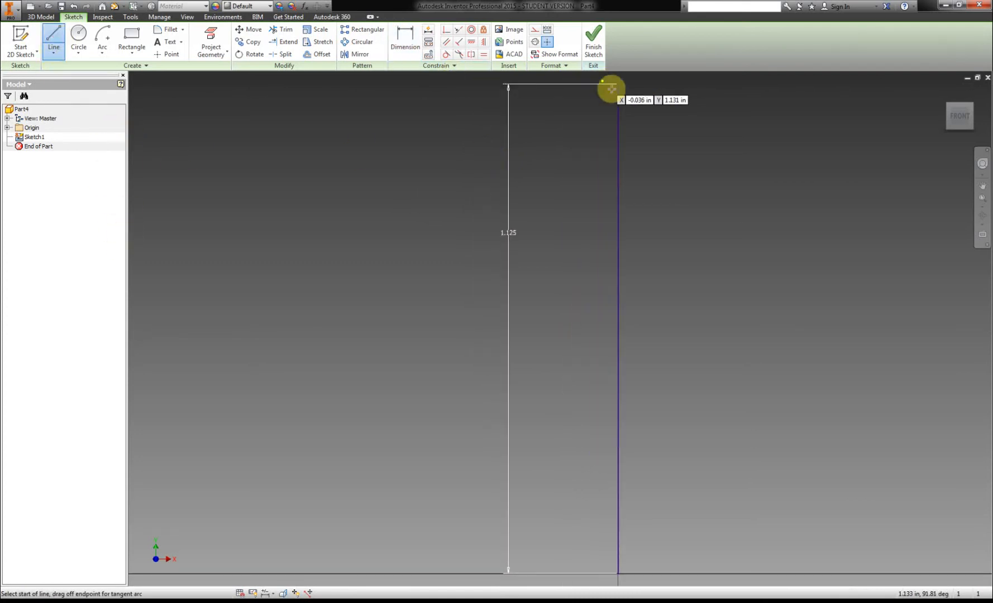
pyautogui.hotkey('alt', 'Tab')
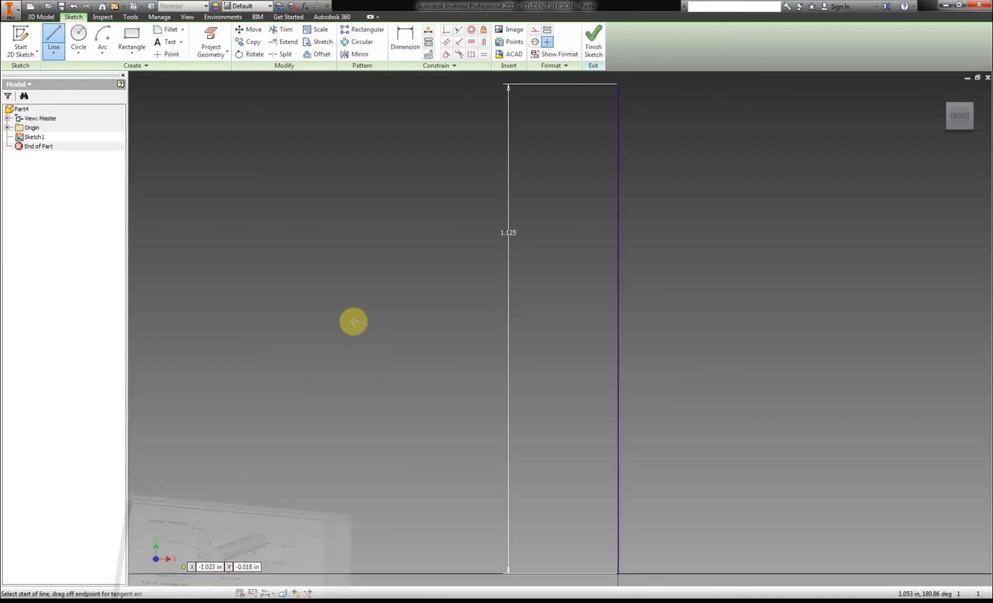
pyautogui.click(507, 85)
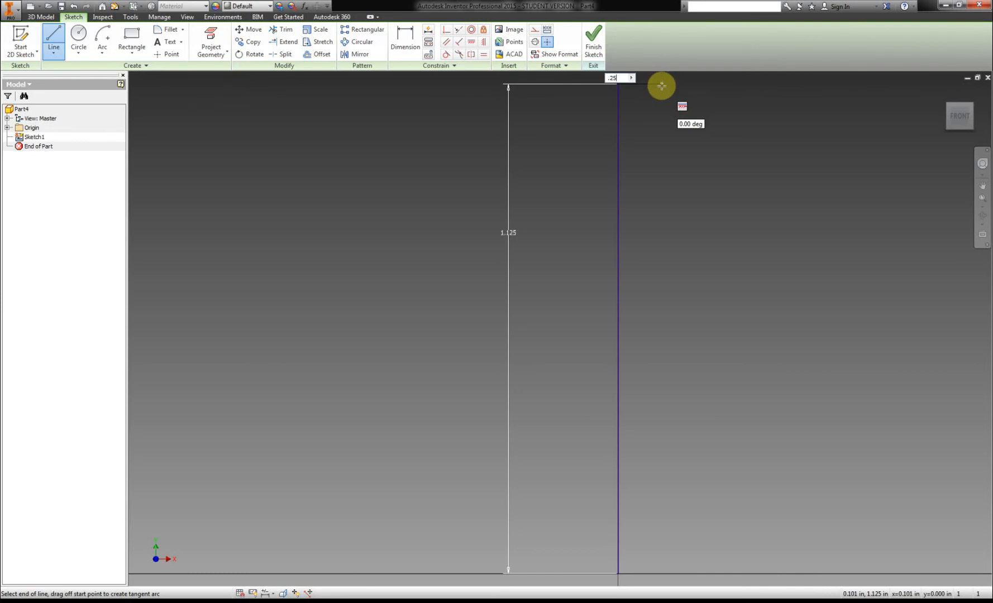
pyautogui.press('Return')
pyautogui.rightClick(699, 116)
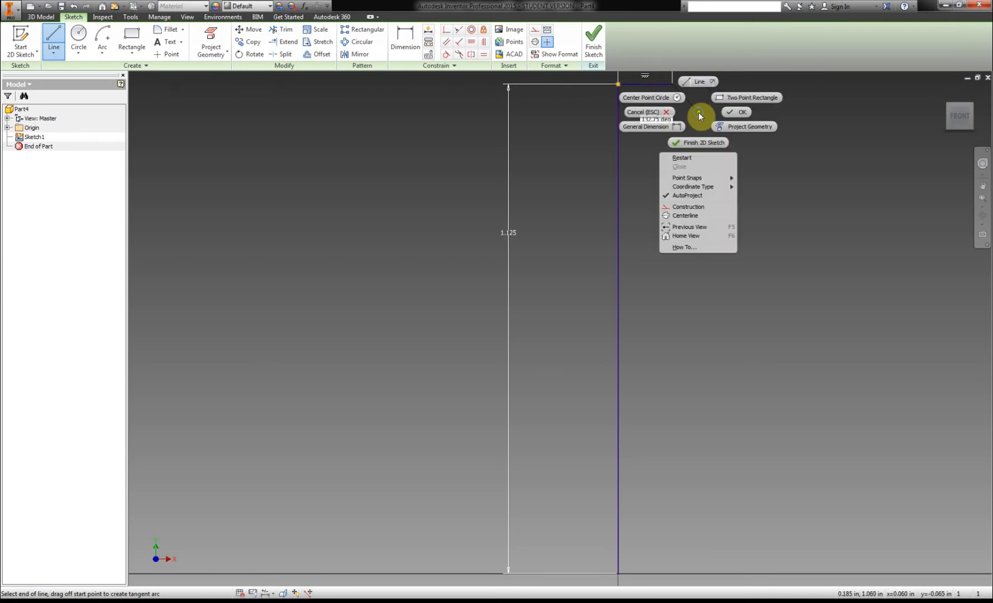
pyautogui.click(662, 113)
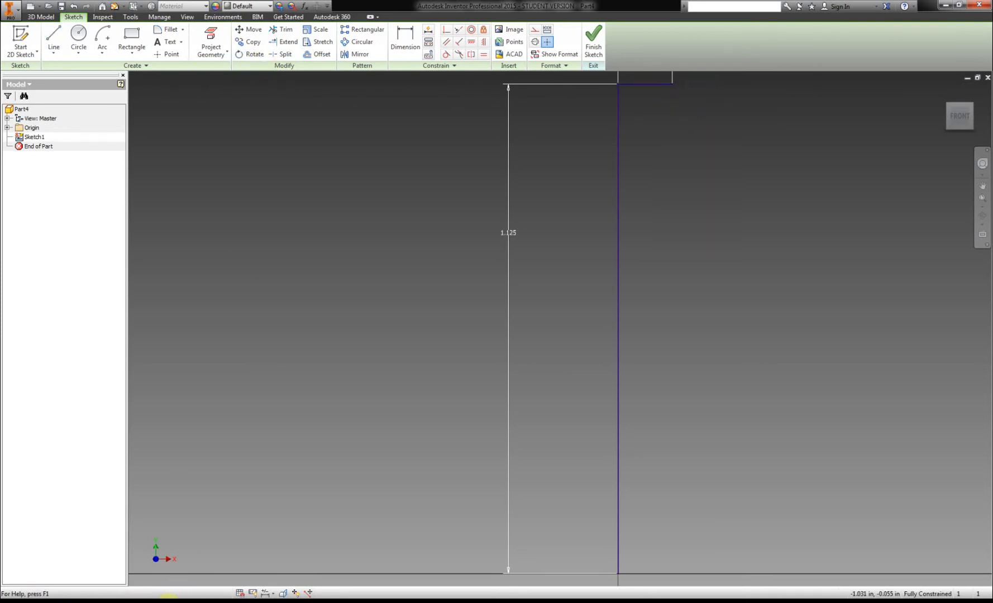
# - Consult the axle peg drawing in the PDF handout and draw a 0.125 in horizontal line from the origin in positive X
pyautogui.click(168, 598)
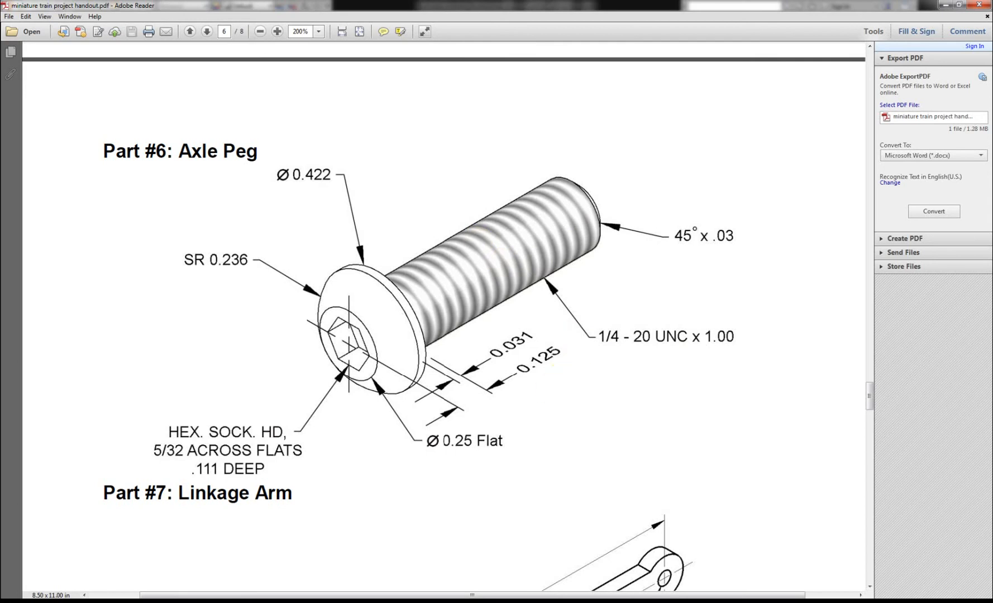
pyautogui.hotkey('alt', 'Tab')
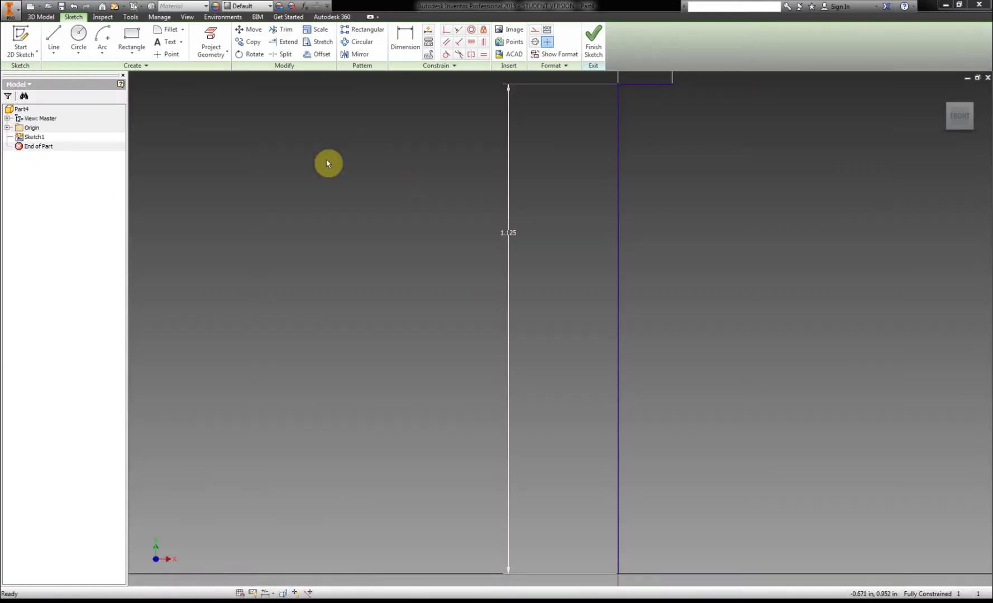
pyautogui.click(45, 40)
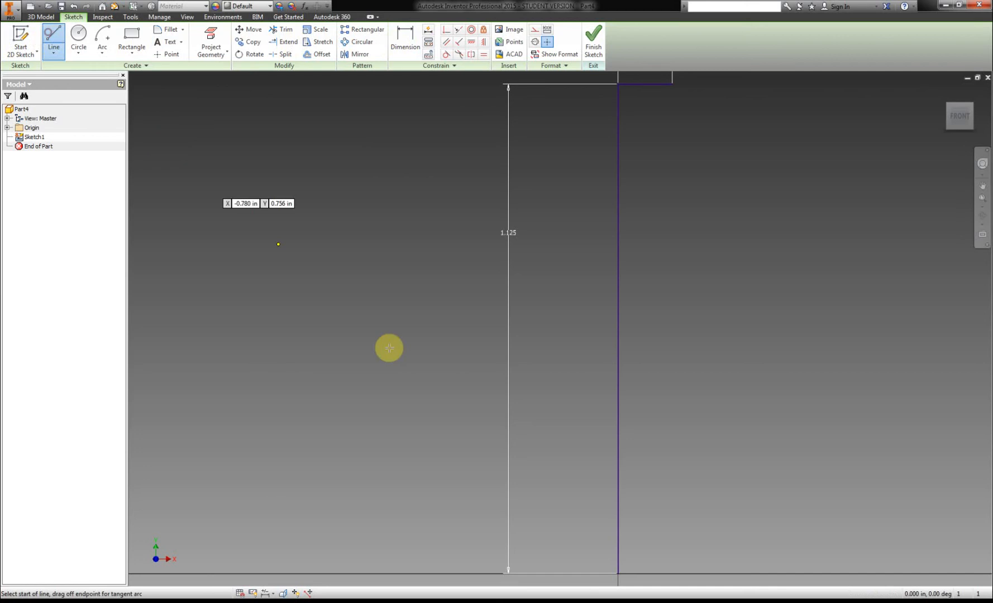
pyautogui.click(617, 572)
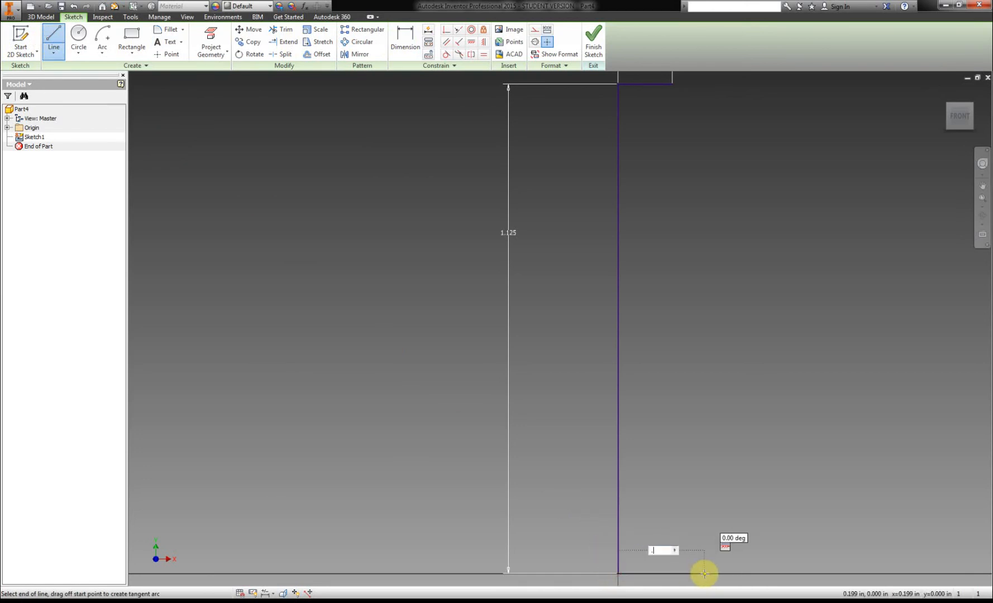
pyautogui.write('.125')
pyautogui.press('Return')
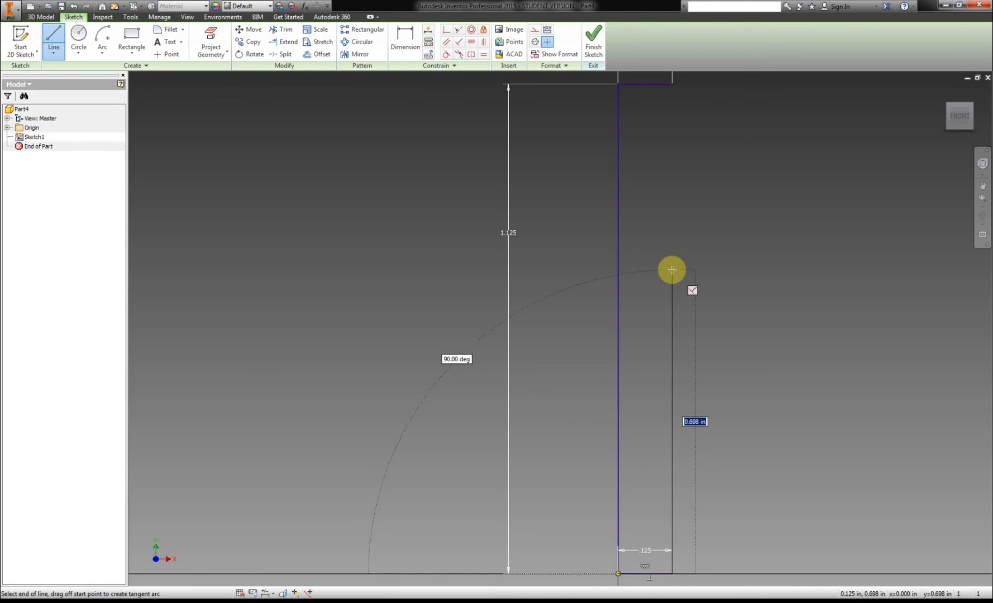
# - Continue the profile with a 1 in vertical line up, a horizontal line about 0.12 in outward and a vertical line about 0.04 in up
pyautogui.write('1')
pyautogui.press('Return')
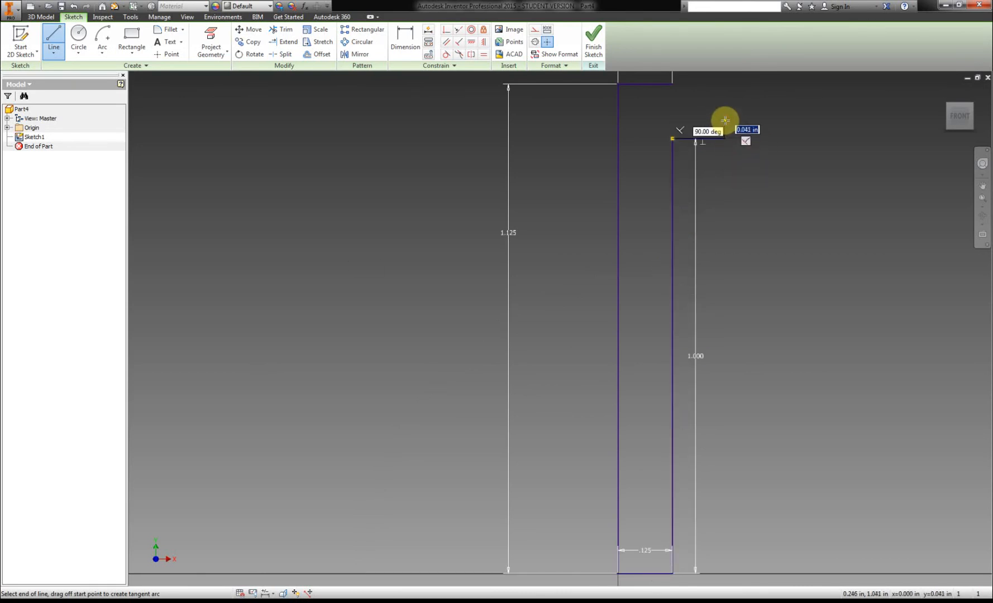
pyautogui.rightClick(794, 116)
pyautogui.click(764, 127)
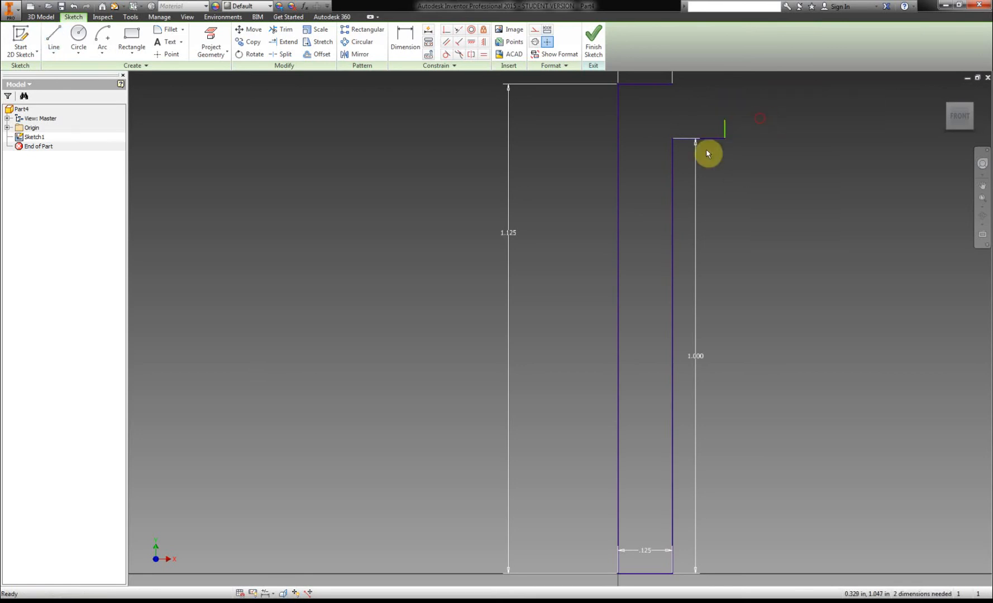
# - Check the handout and dimension the distance from the 1.125 in vertical line to the head's outer edge as 0.211 in
pyautogui.click(136, 596)
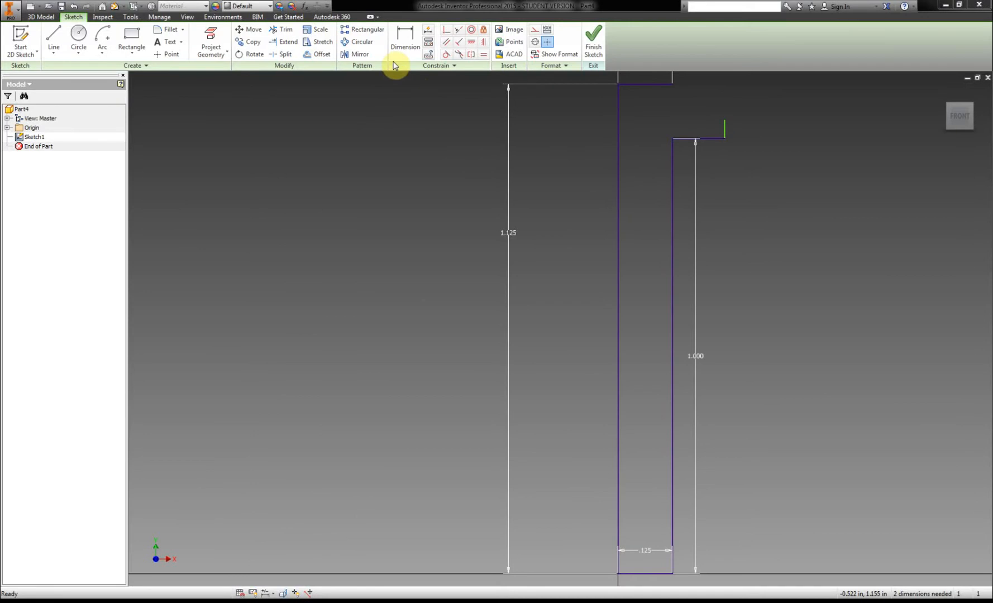
pyautogui.click(405, 41)
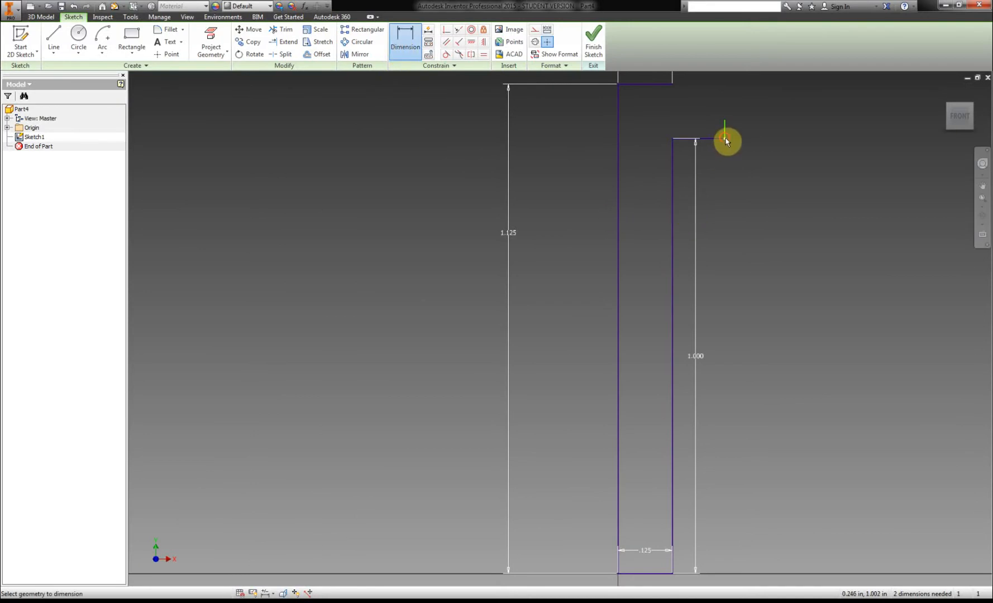
pyautogui.click(620, 159)
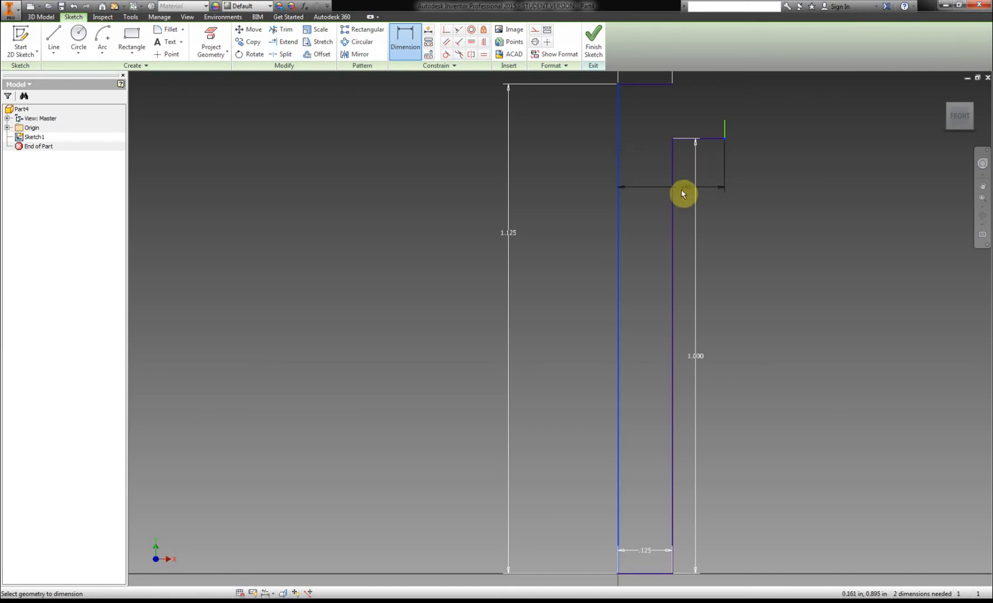
pyautogui.click(653, 195)
pyautogui.write('.')
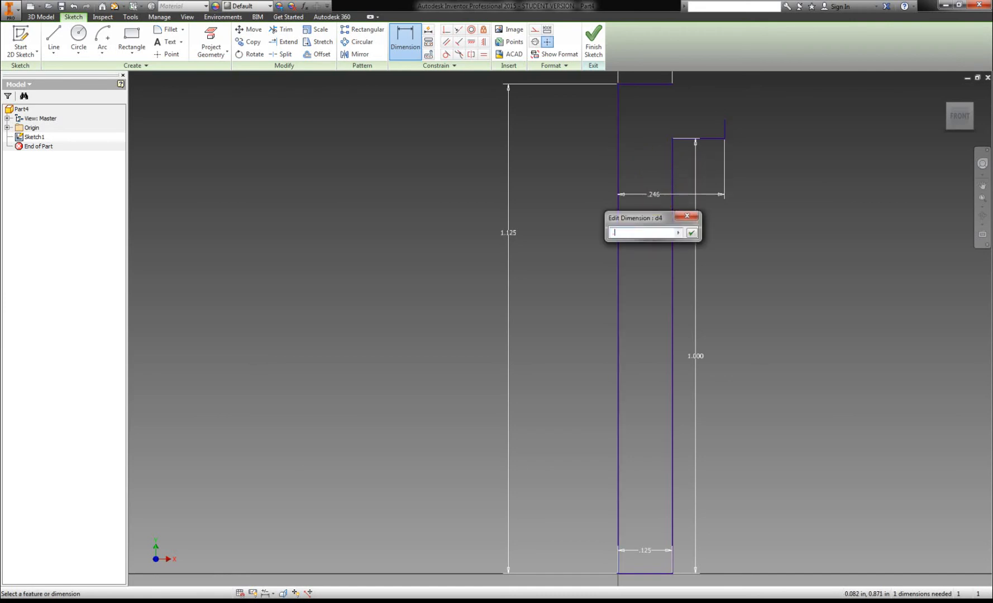
pyautogui.write('211')
pyautogui.press('Return')
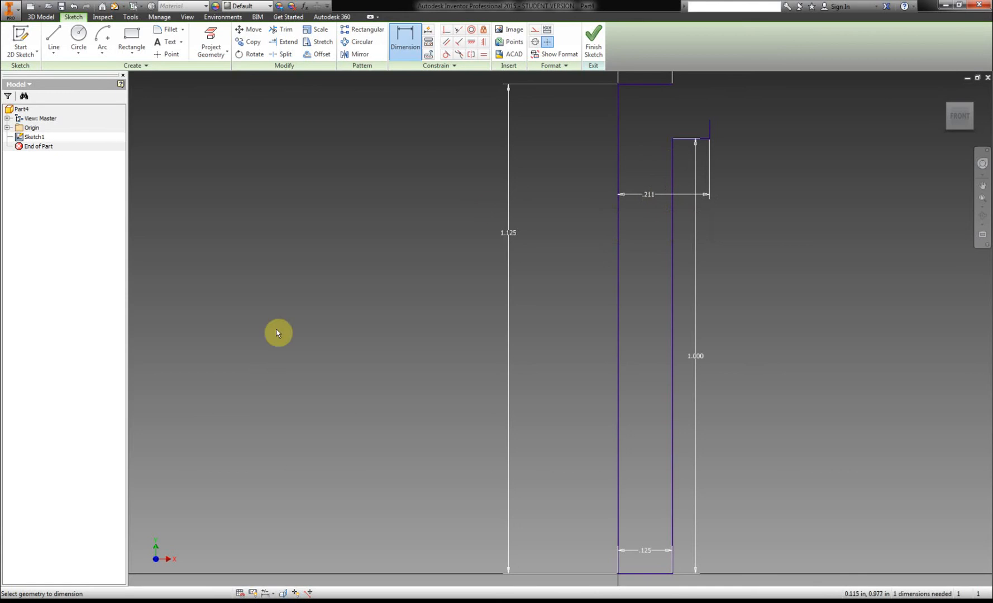
# - Check the handout and dimension the height of the head's short outer edge as 0.031 in
pyautogui.click(173, 601)
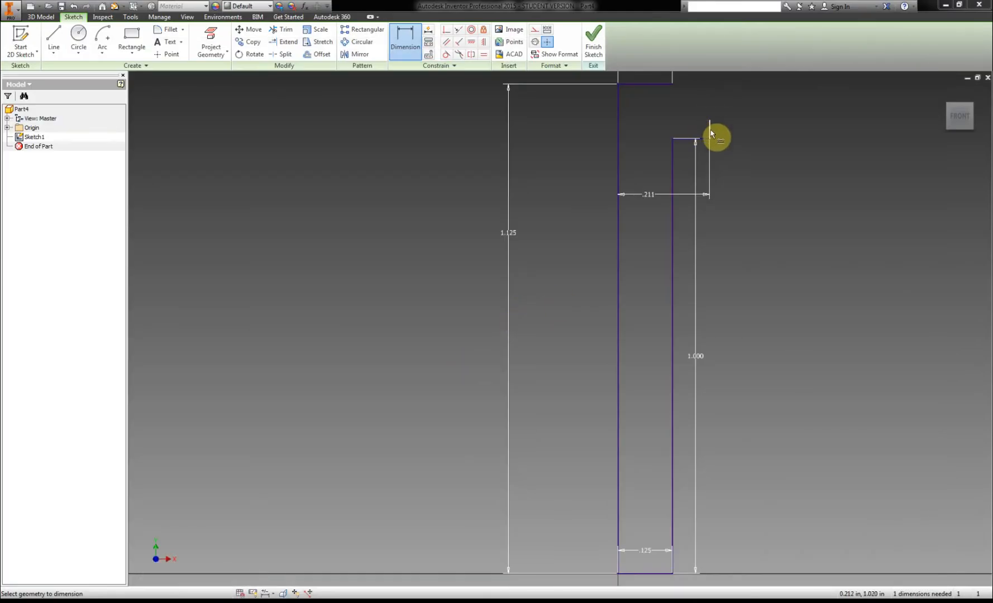
pyautogui.click(710, 133)
pyautogui.click(760, 134)
pyautogui.write('.03')
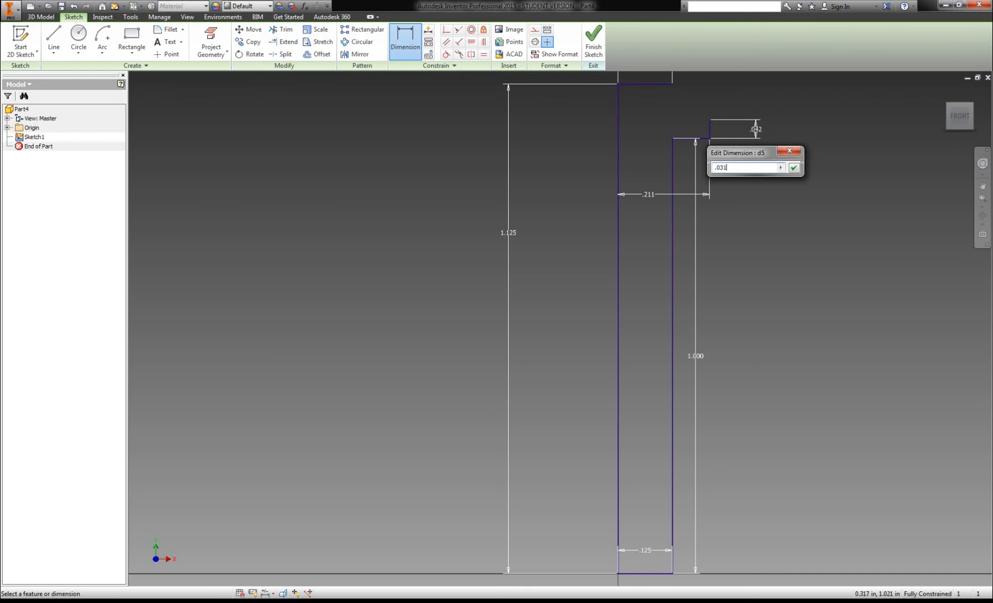
pyautogui.write('1')
pyautogui.press('Return')
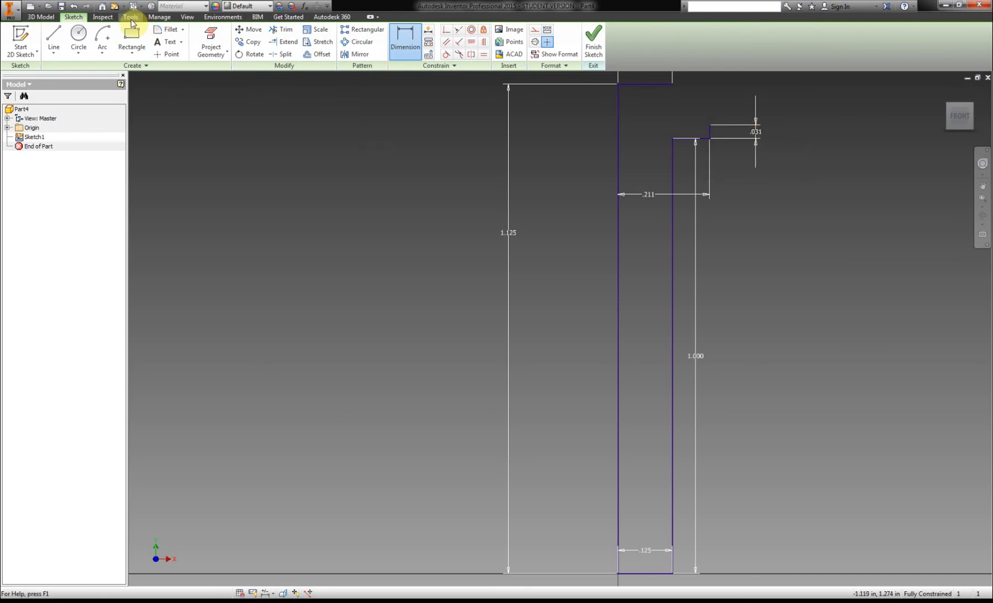
# - Close the head profile with a three-point arc of about 0.119 in radius from the upper line's end to the short outer edge
pyautogui.click(103, 53)
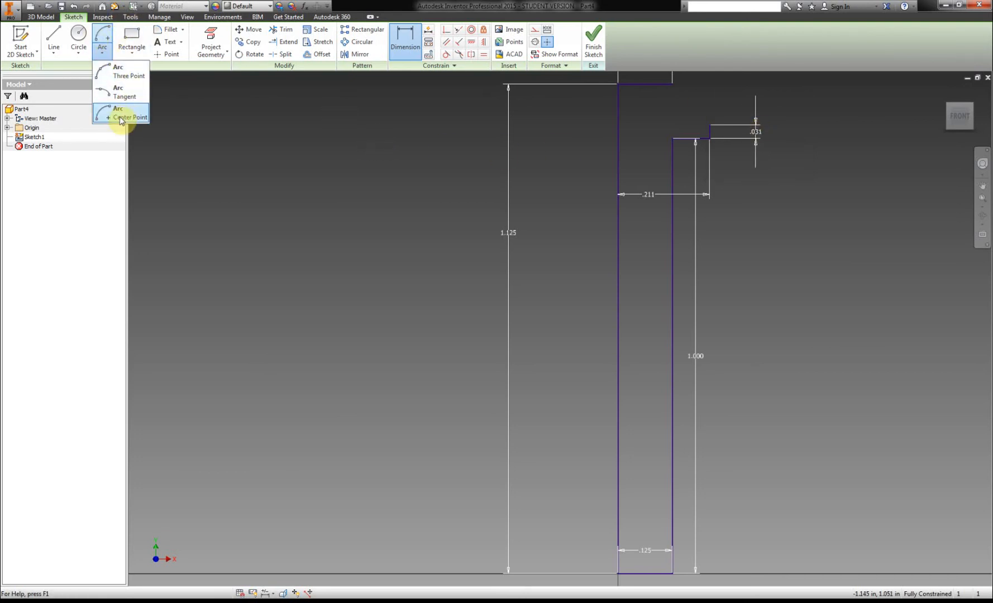
pyautogui.click(128, 76)
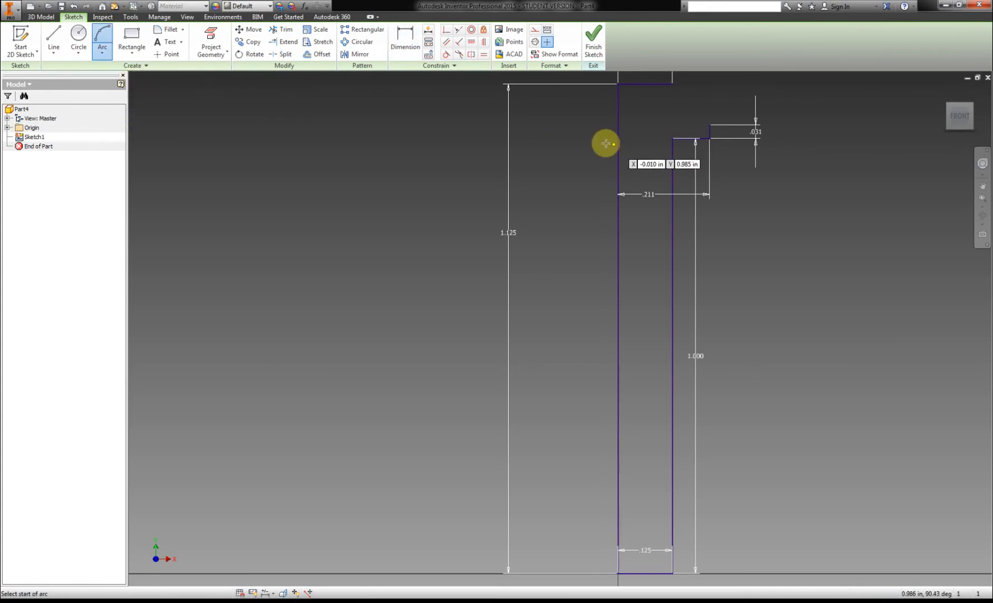
pyautogui.click(673, 83)
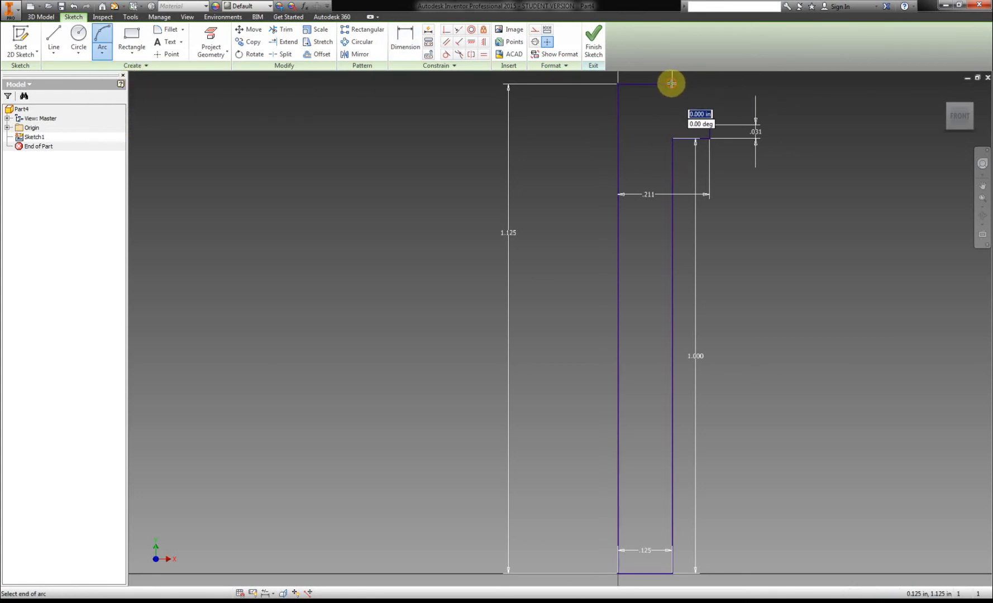
pyautogui.click(709, 125)
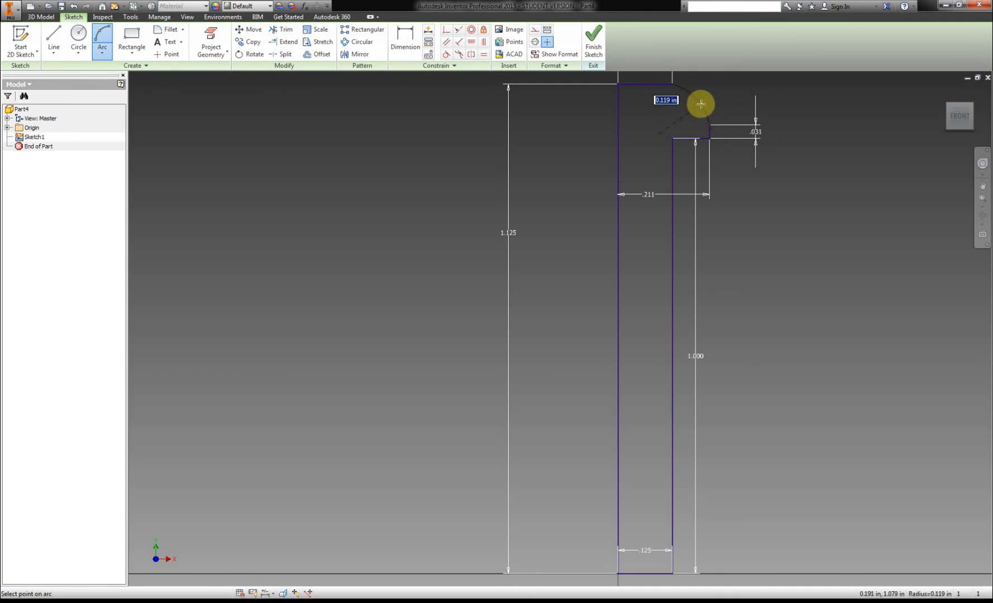
pyautogui.click(700, 103)
pyautogui.rightClick(791, 122)
pyautogui.click(848, 125)
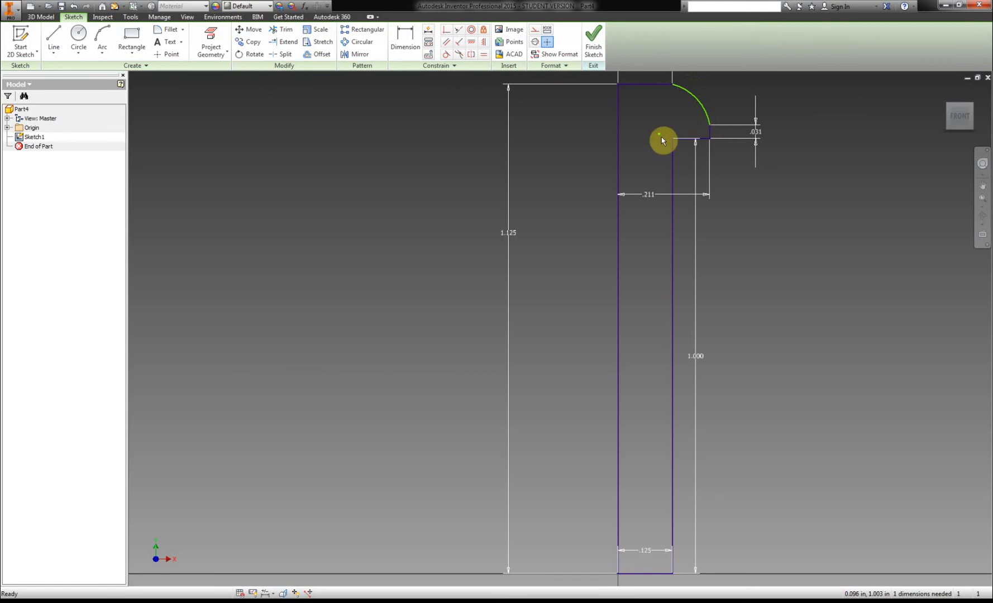
# - Reshape the head arc by moving its centre point, then check the handout and dimension the arc's radius as 0.236 in
pyautogui.moveTo(660, 138)
pyautogui.mouseDown()
pyautogui.moveTo(621, 175)
pyautogui.moveTo(675, 112)
pyautogui.moveTo(635, 166)
pyautogui.mouseUp()
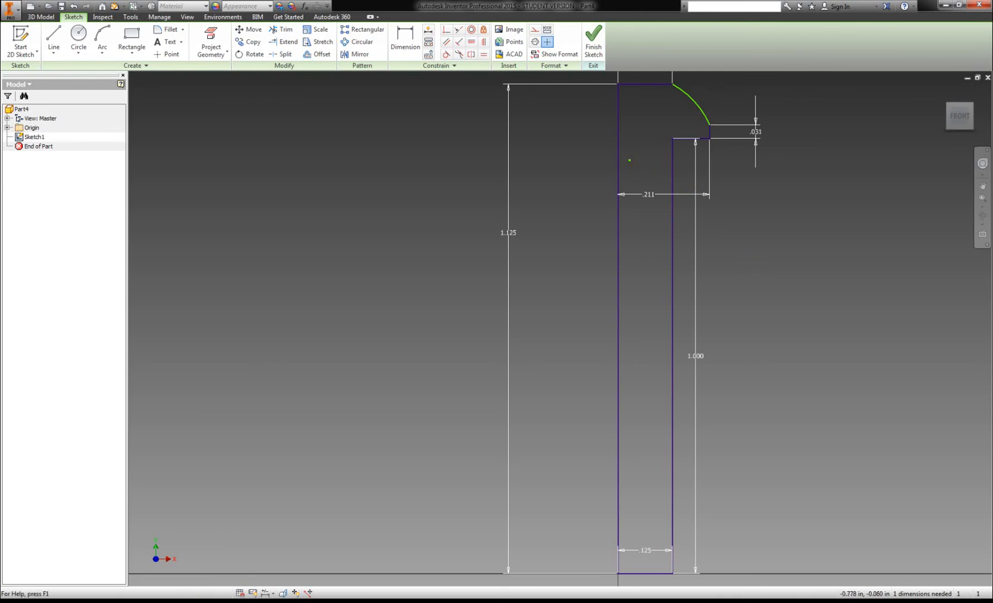
pyautogui.hotkey('alt', 'Tab')
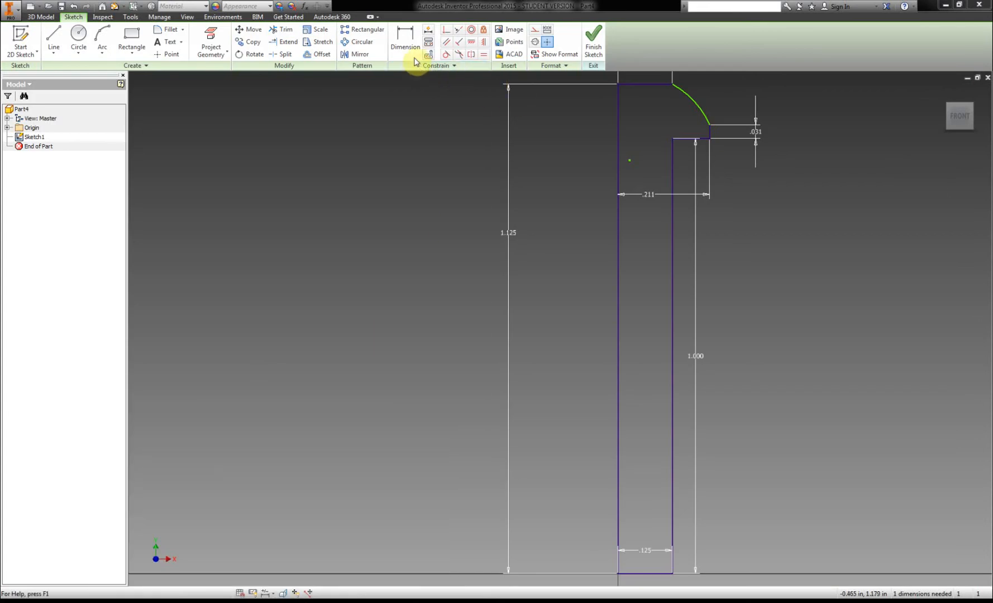
pyautogui.click(405, 45)
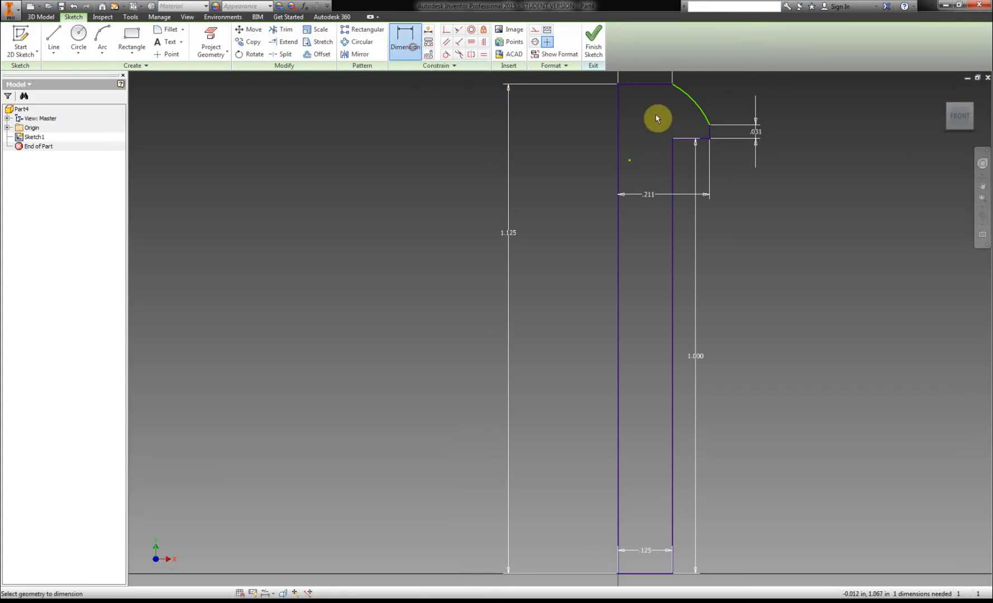
pyautogui.click(693, 105)
pyautogui.click(759, 101)
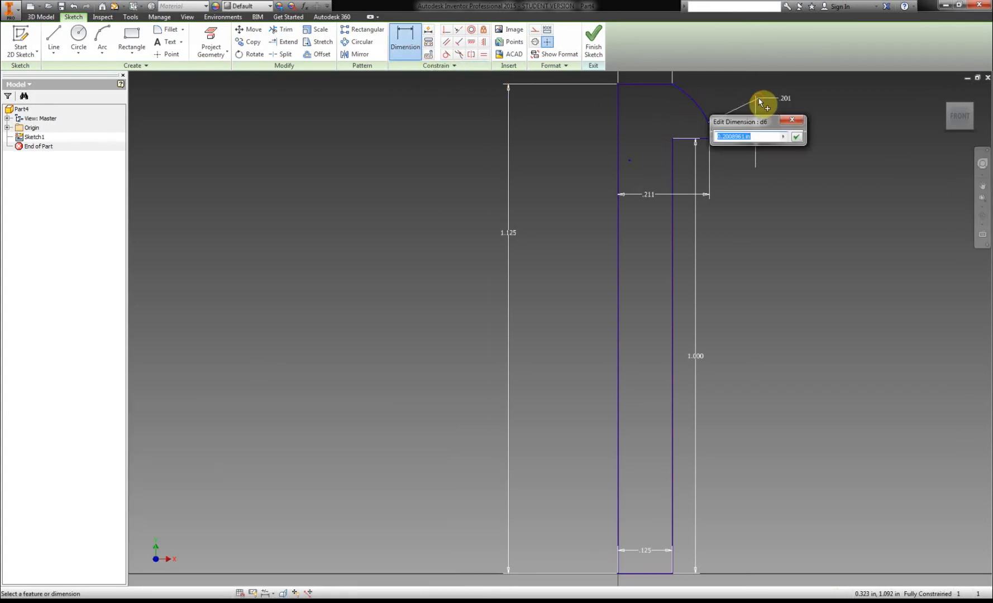
pyautogui.write('.236')
pyautogui.press('Return')
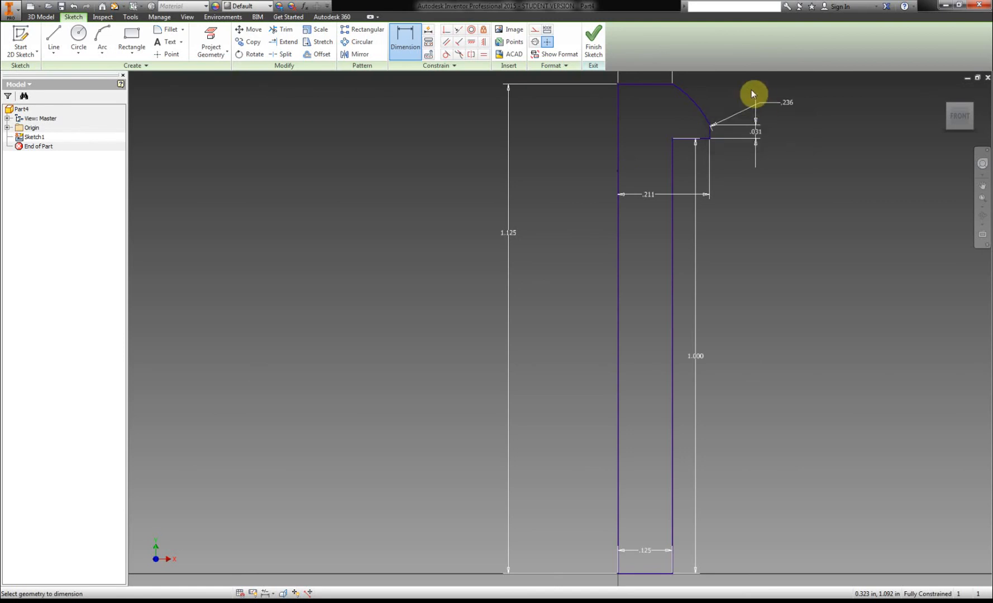
# - Finish the sketch and revolve the profile a full turn about the 1.125 in vertical line
pyautogui.scroll(3, 617, 174)
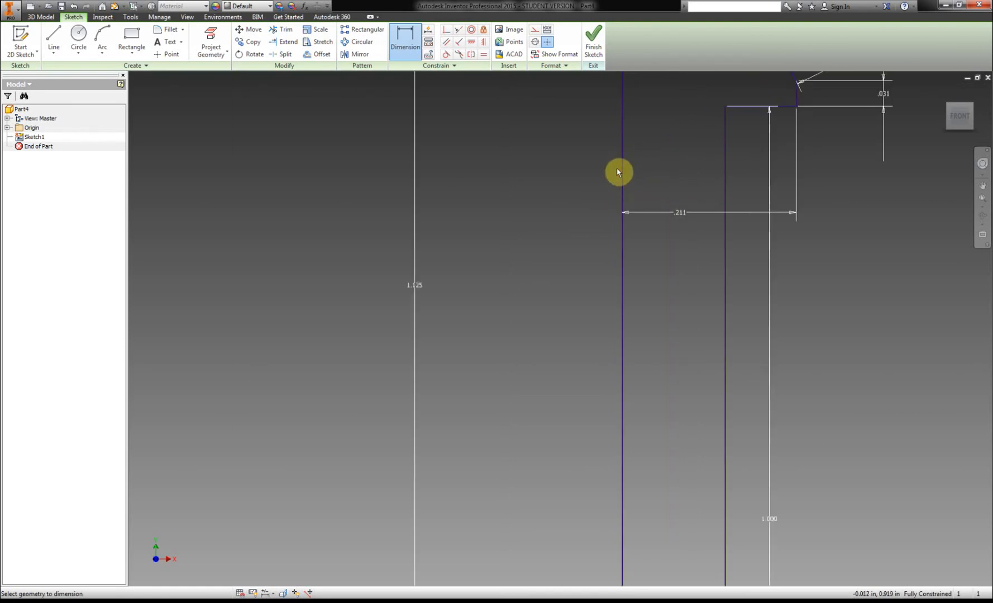
pyautogui.scroll(-1, 629, 168)
pyautogui.scroll(-4, 629, 173)
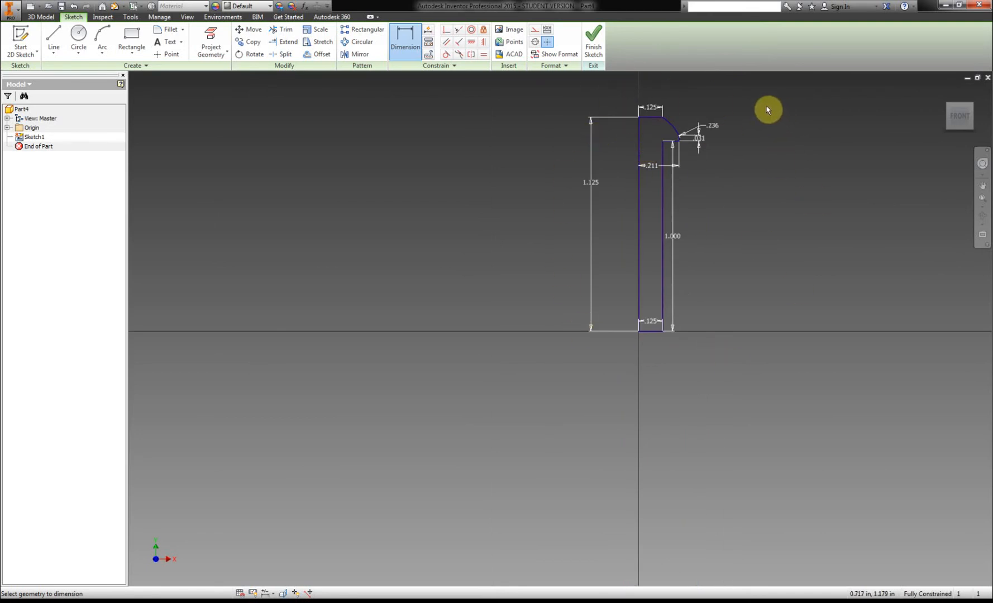
pyautogui.click(592, 42)
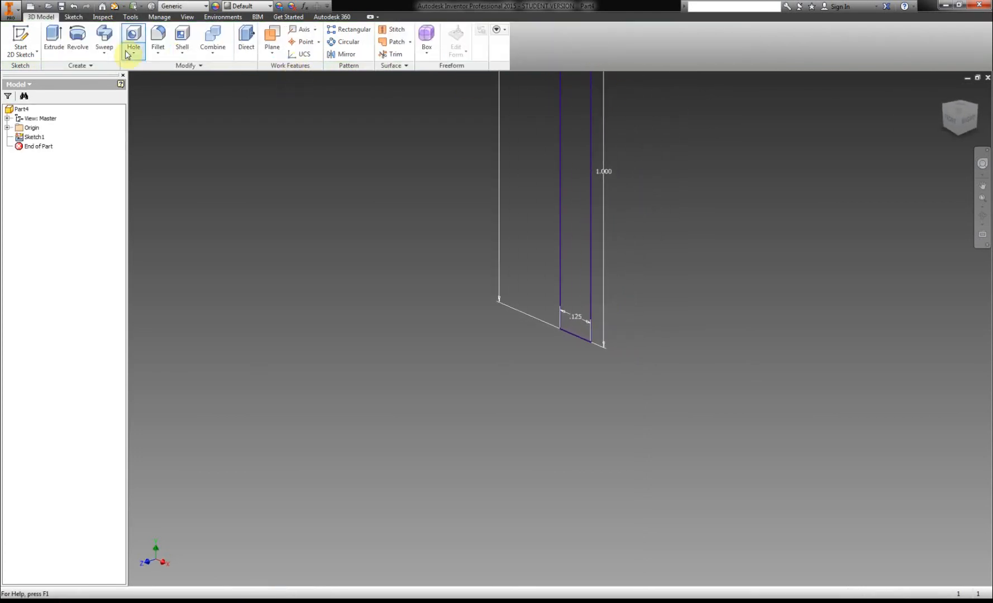
pyautogui.click(79, 37)
pyautogui.click(560, 190)
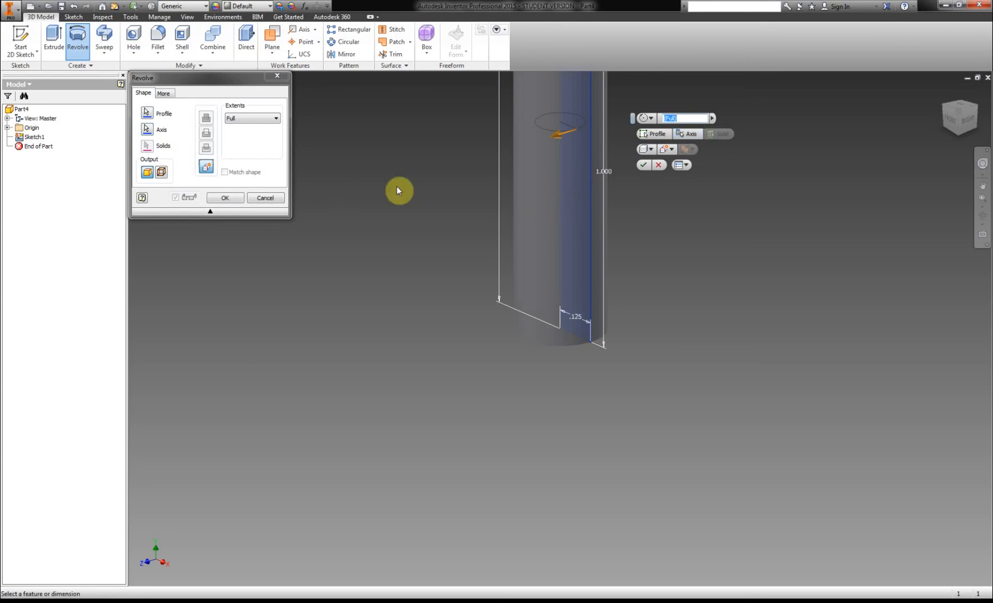
pyautogui.click(225, 197)
pyautogui.scroll(-5, 355, 227)
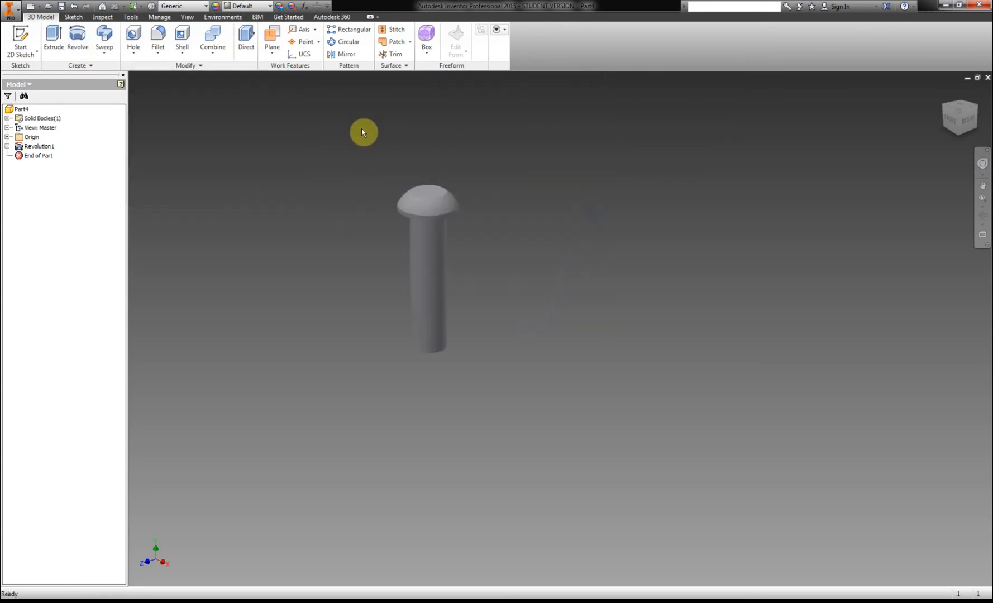
pyautogui.scroll(4, 363, 136)
pyautogui.press('F6')
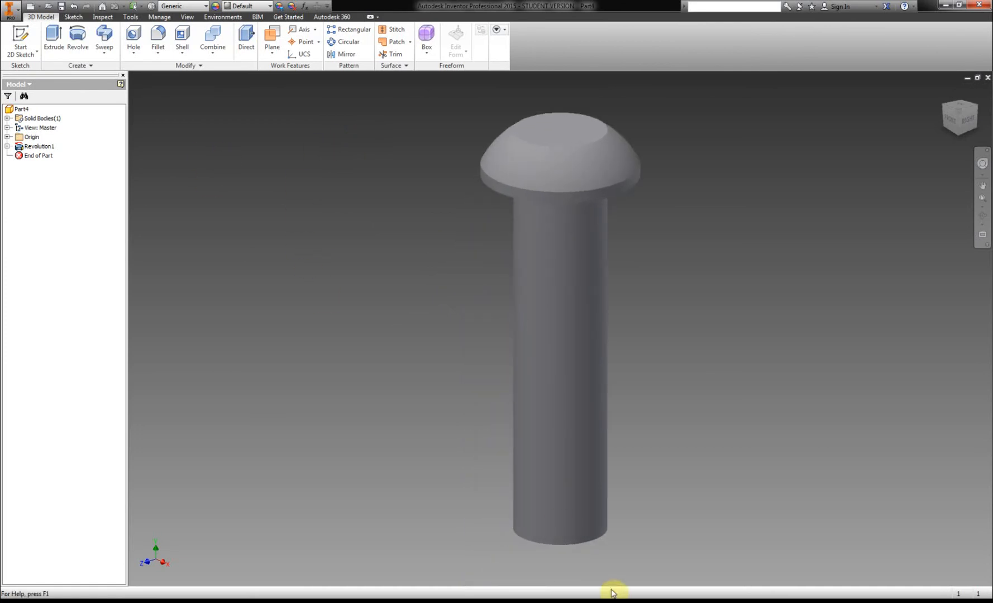
# - Check the handout and chamfer the shank's free-end edge by distance and angle, using the end face, 0.03 in and 45 deg
pyautogui.click(957, 134)
pyautogui.scroll(4, 579, 398)
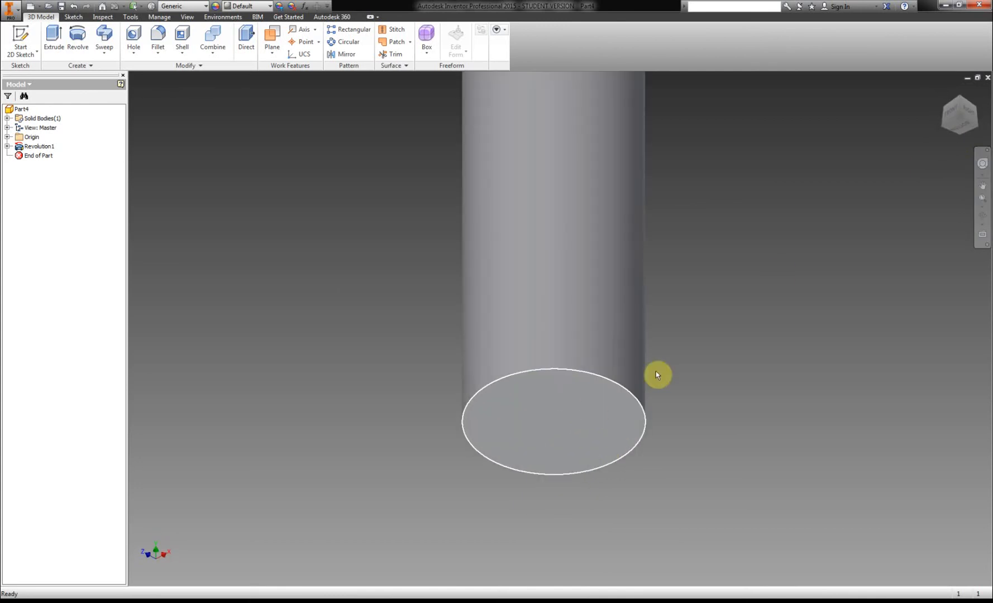
pyautogui.click(157, 55)
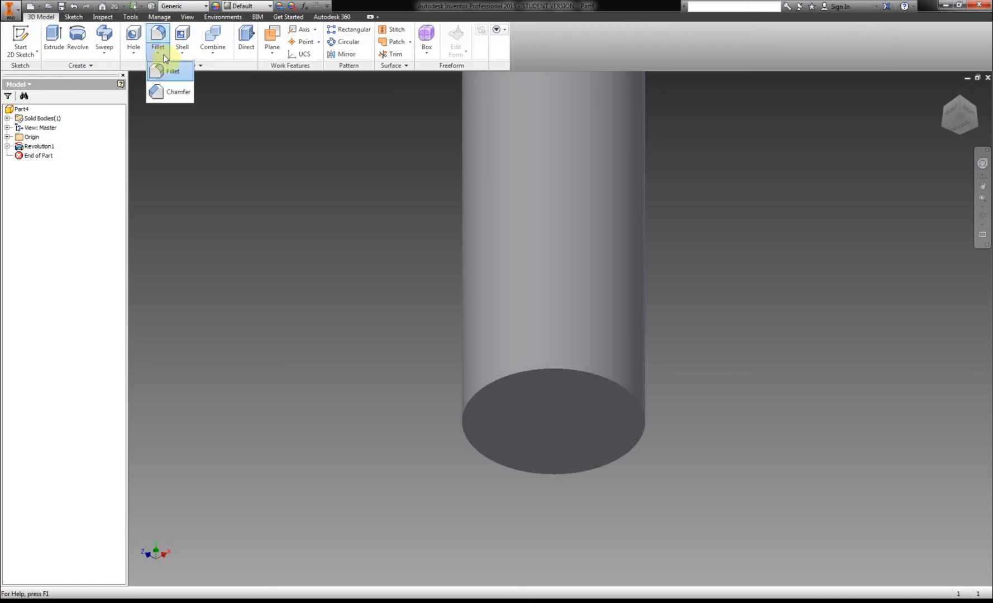
pyautogui.click(178, 92)
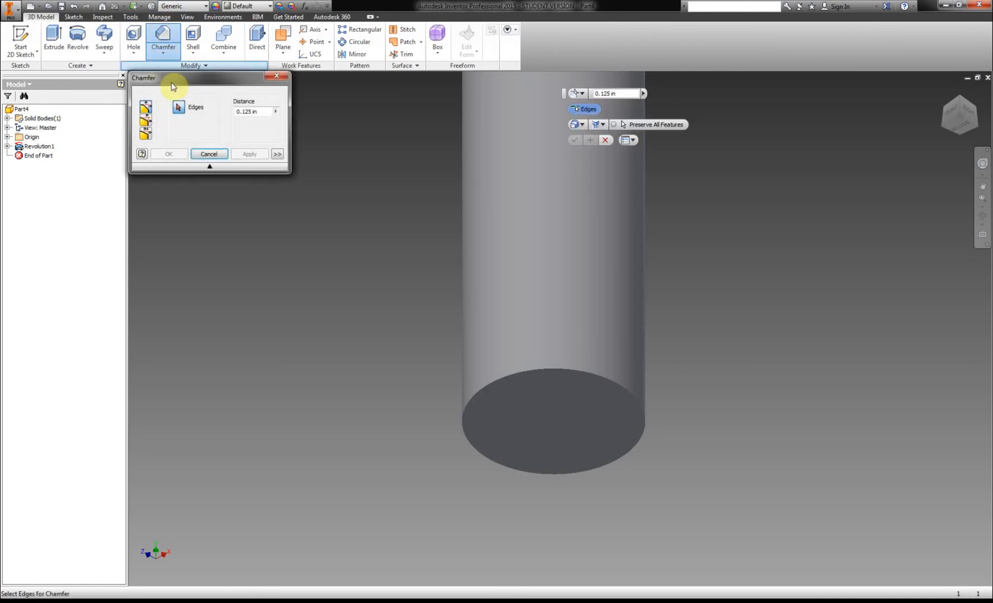
pyautogui.click(146, 123)
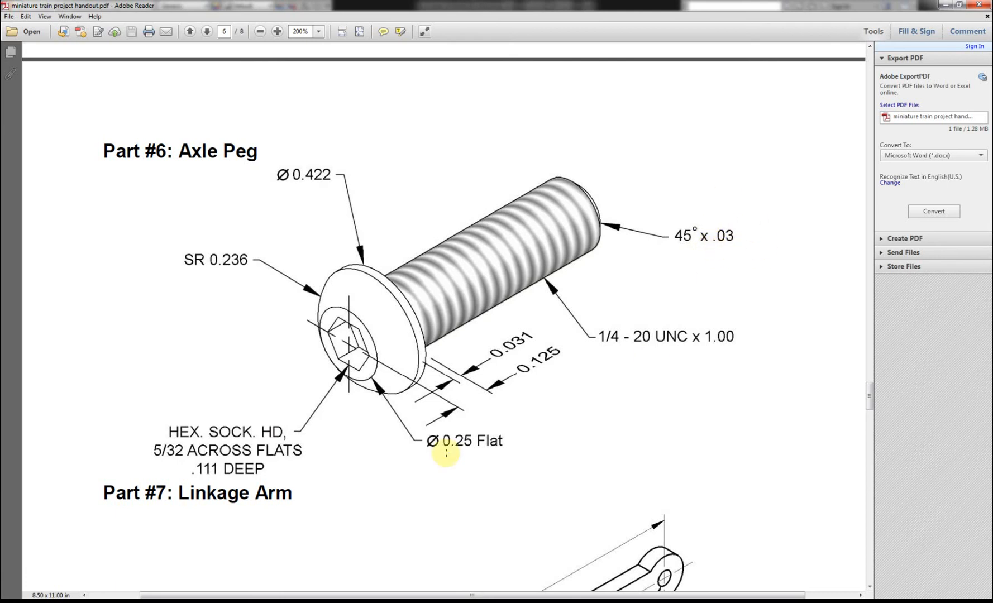
pyautogui.click(357, 602)
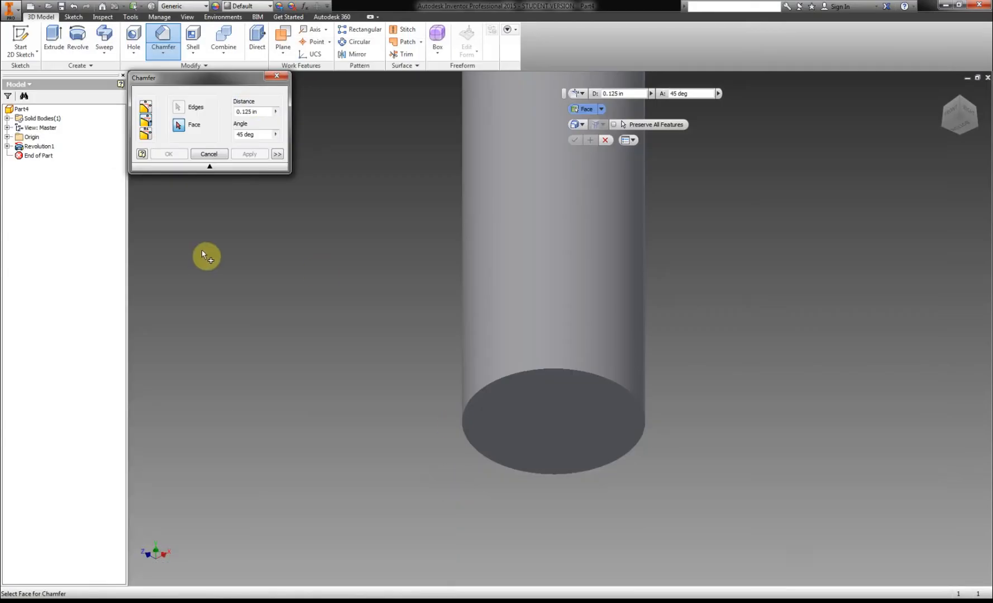
pyautogui.click(178, 124)
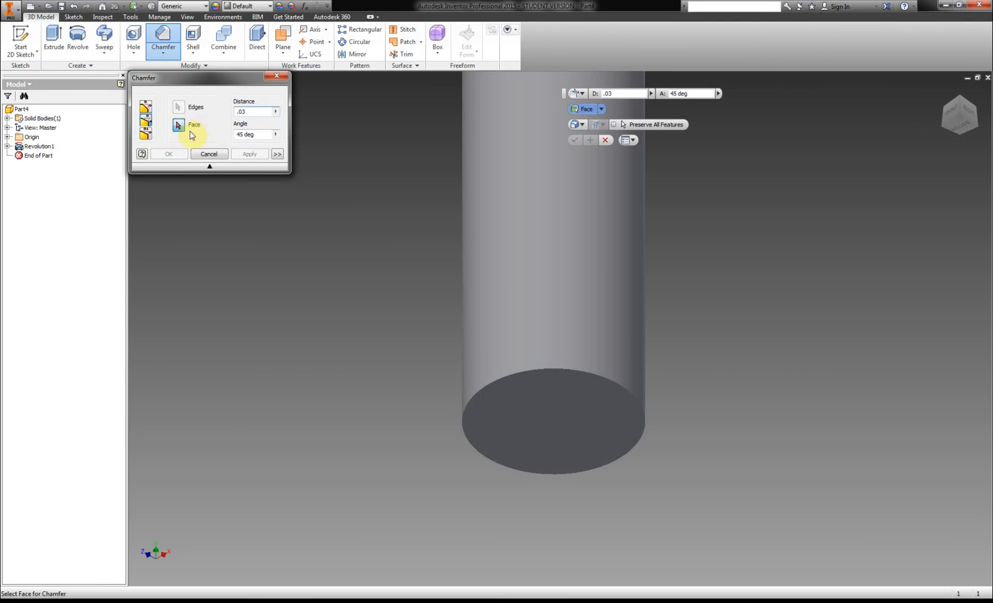
pyautogui.click(522, 410)
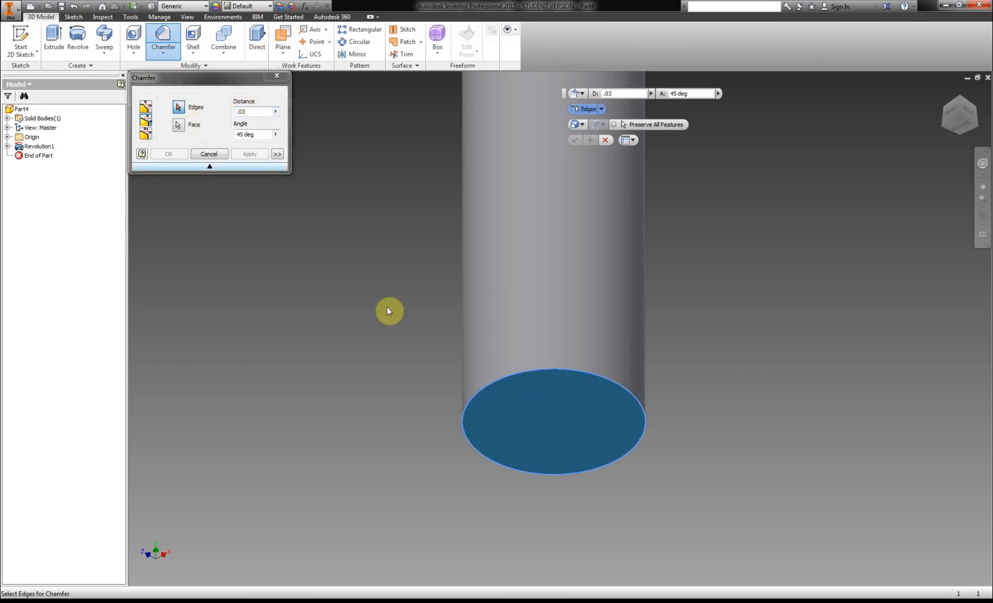
pyautogui.click(514, 373)
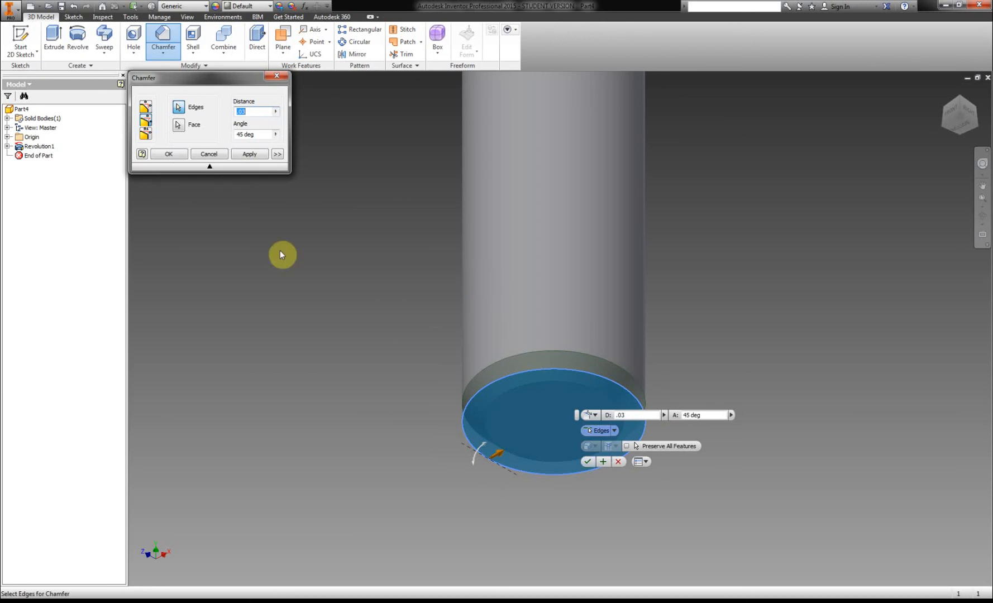
pyautogui.click(171, 155)
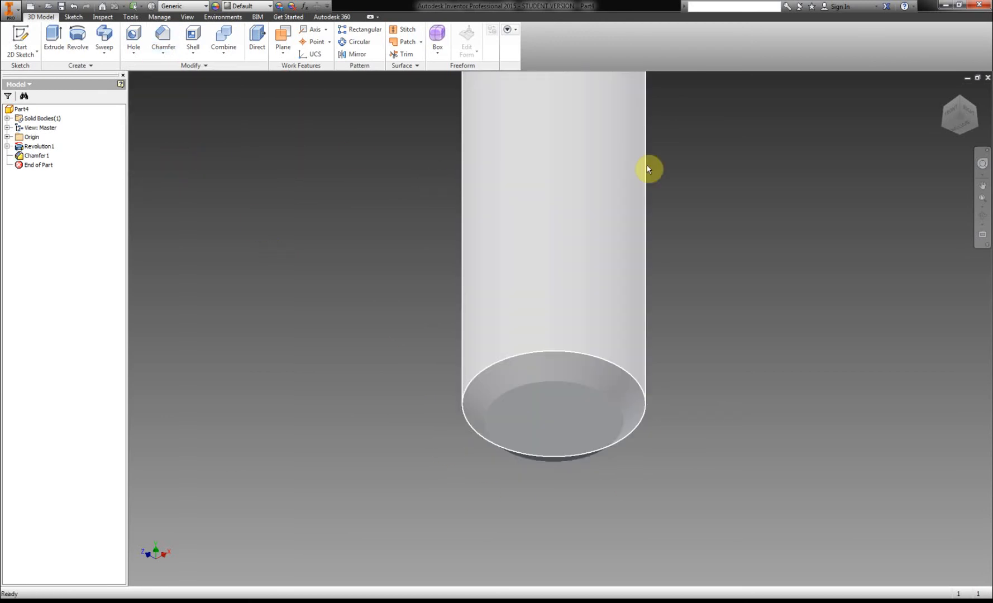
# - Thread the shank's full length as right-hand ANSI Unified 1/4-20 UNC, class 2A, checking the designation against the handout
pyautogui.click(945, 106)
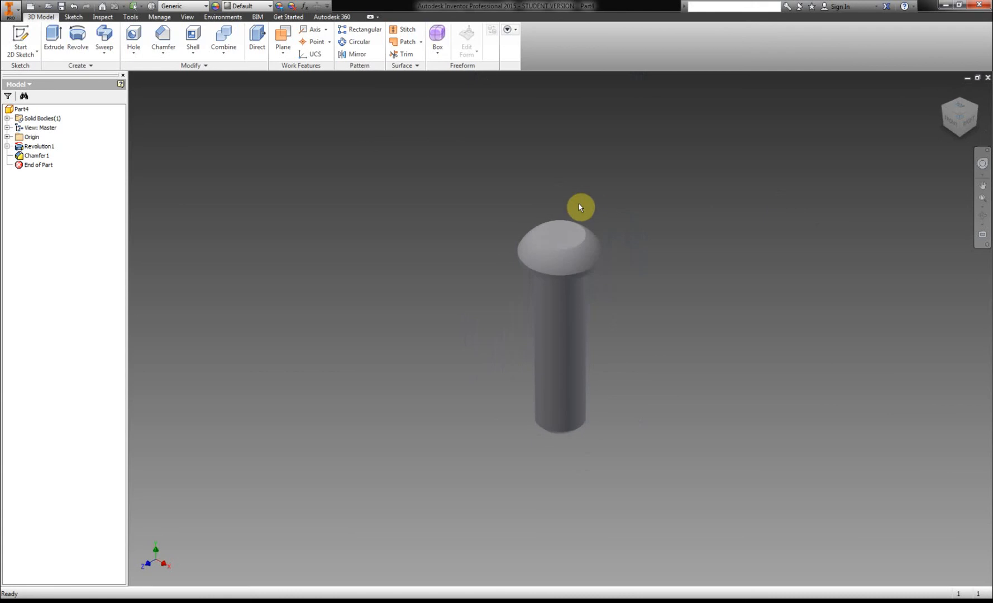
pyautogui.scroll(3, 546, 326)
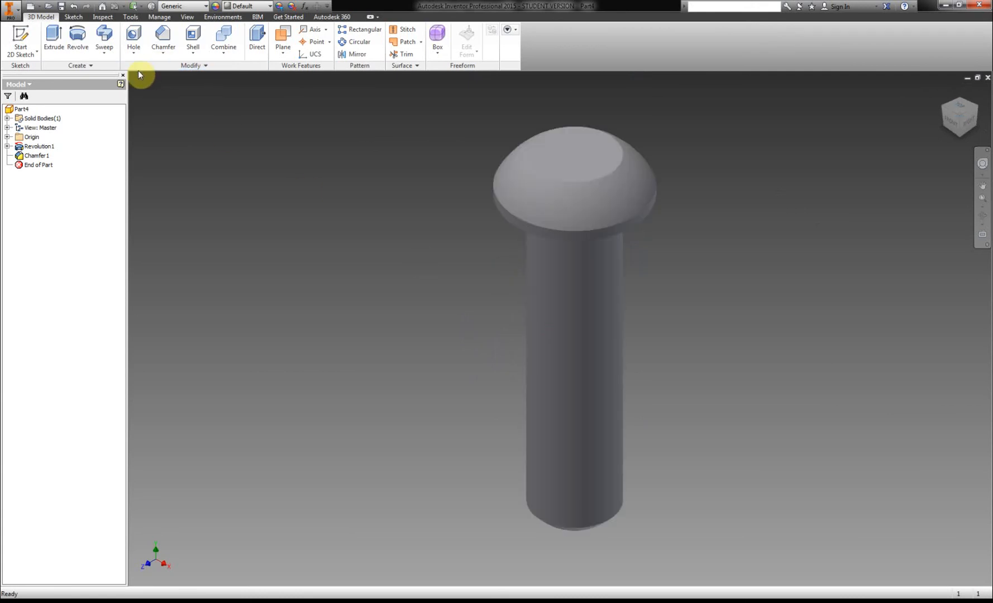
pyautogui.click(133, 53)
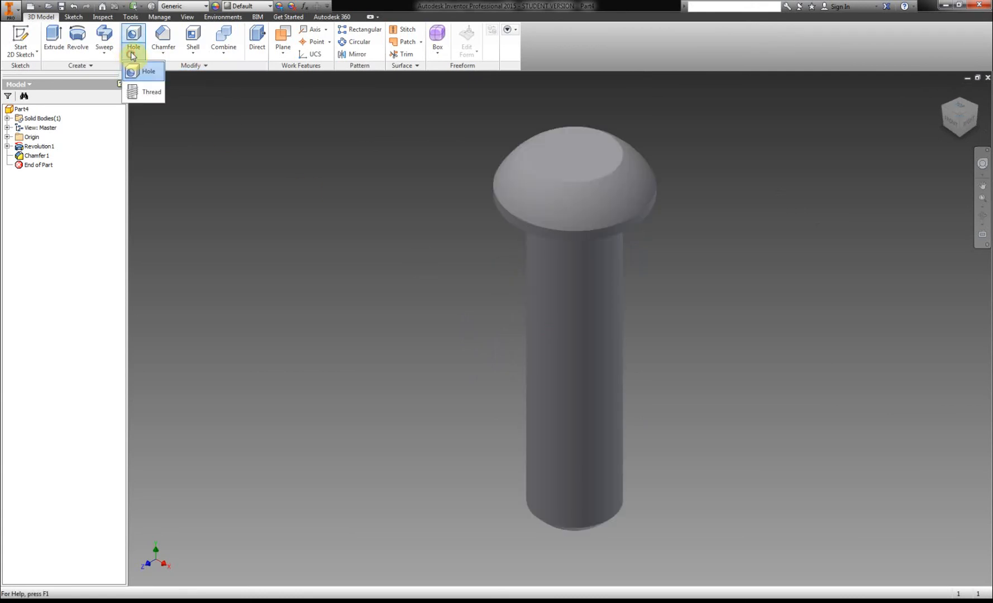
pyautogui.click(146, 93)
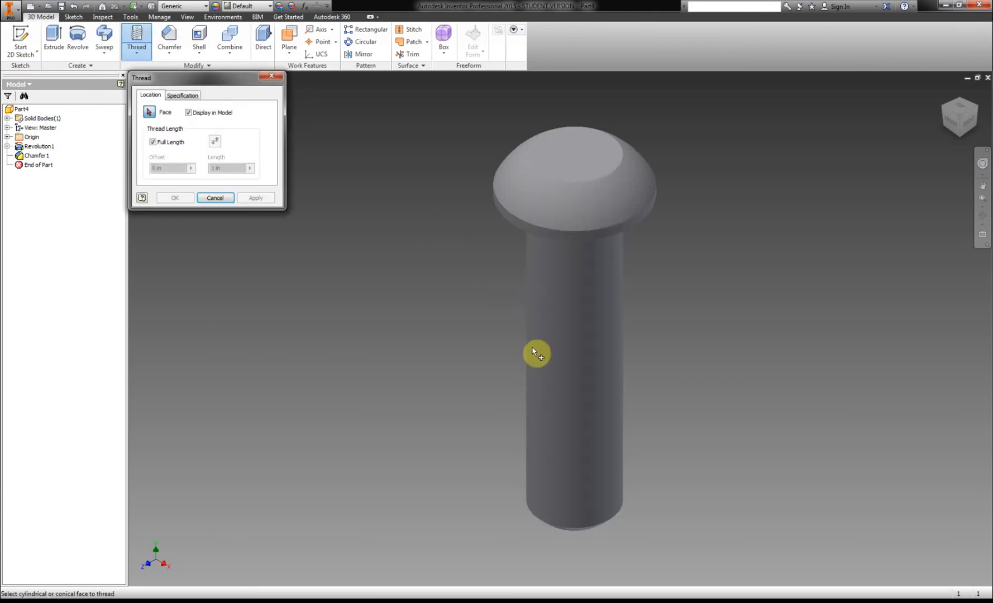
pyautogui.click(566, 318)
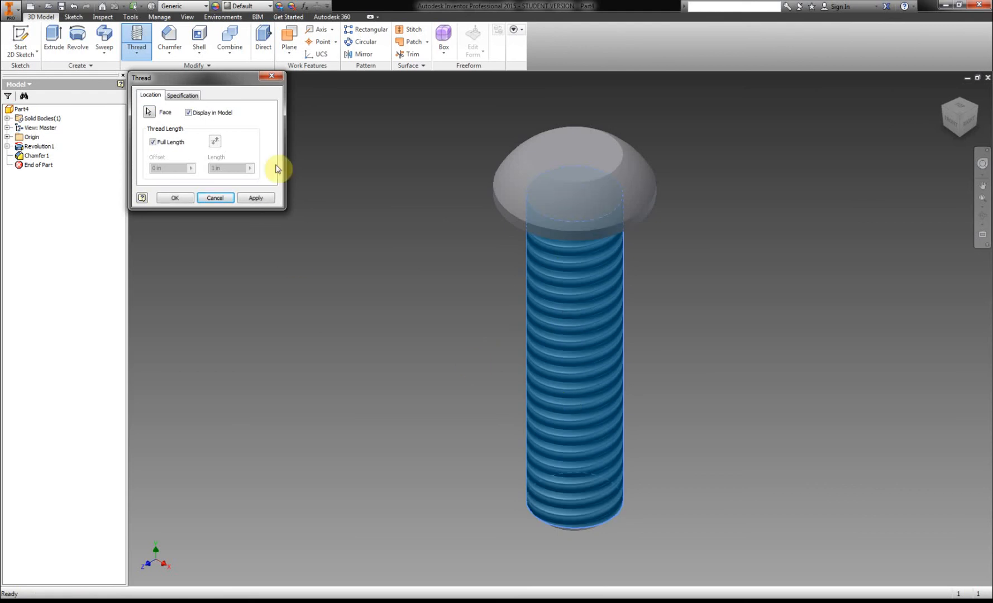
pyautogui.click(183, 96)
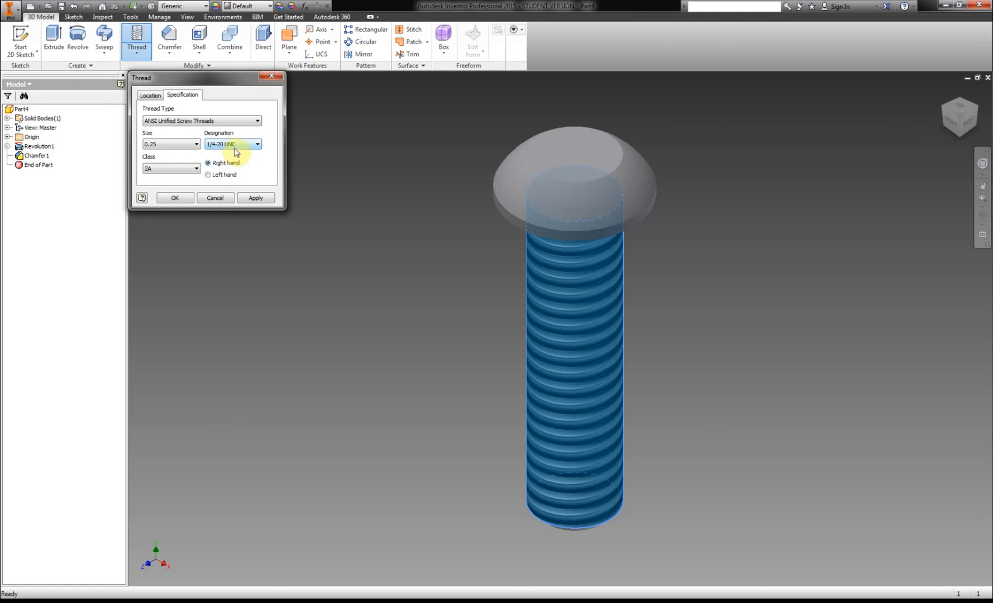
pyautogui.click(134, 602)
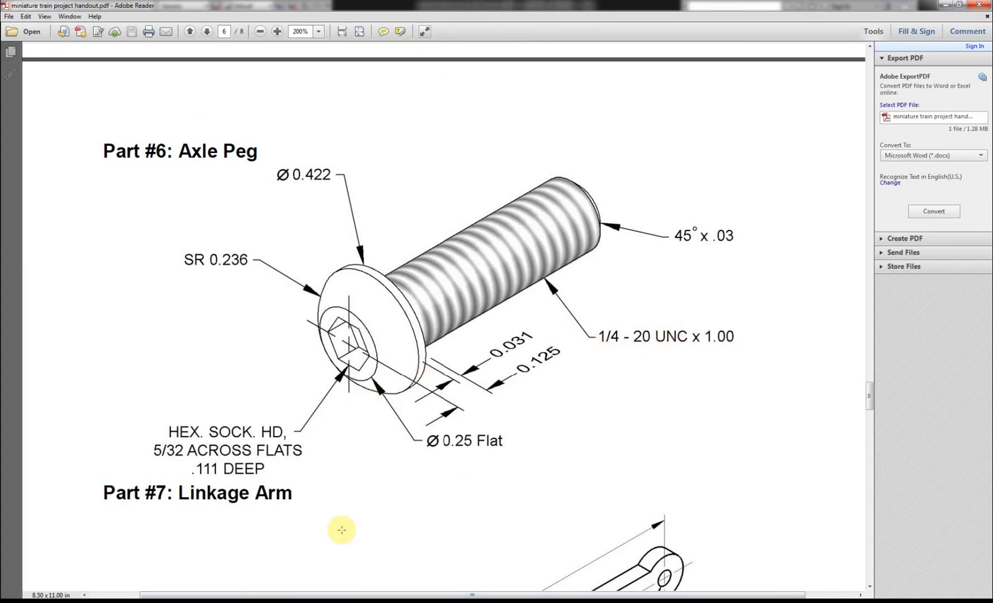
pyautogui.click(235, 601)
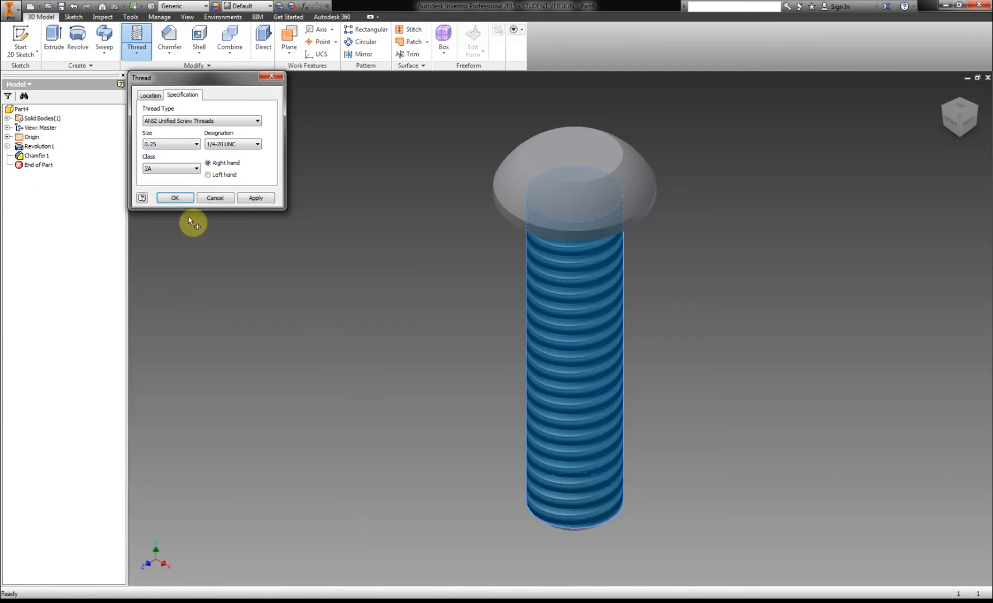
pyautogui.click(185, 198)
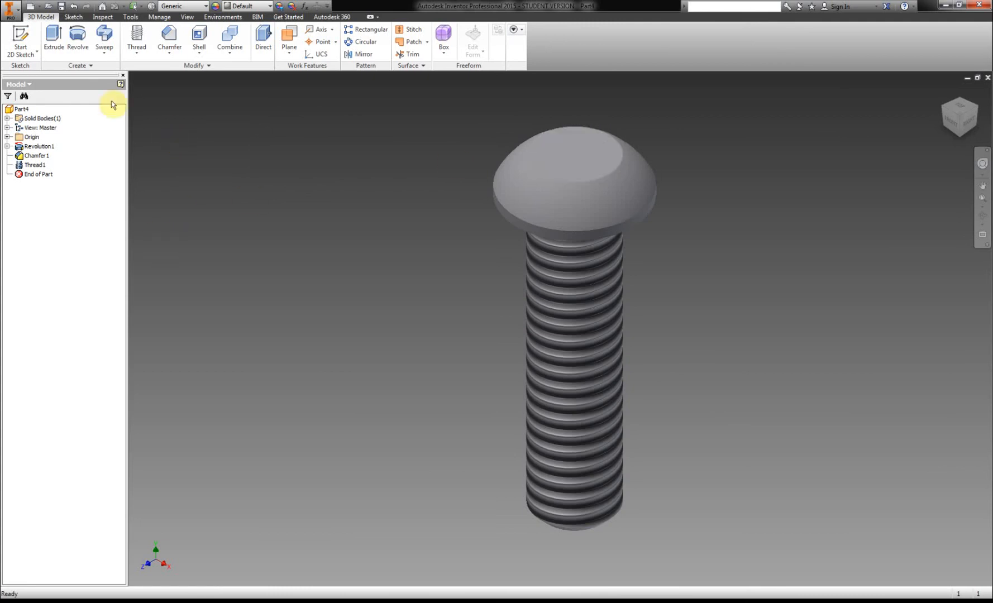
# - Sketch an inscribed six-sided polygon on the head's flat face, centred on the origin and about 0.066 in from centre to corner
pyautogui.click(21, 34)
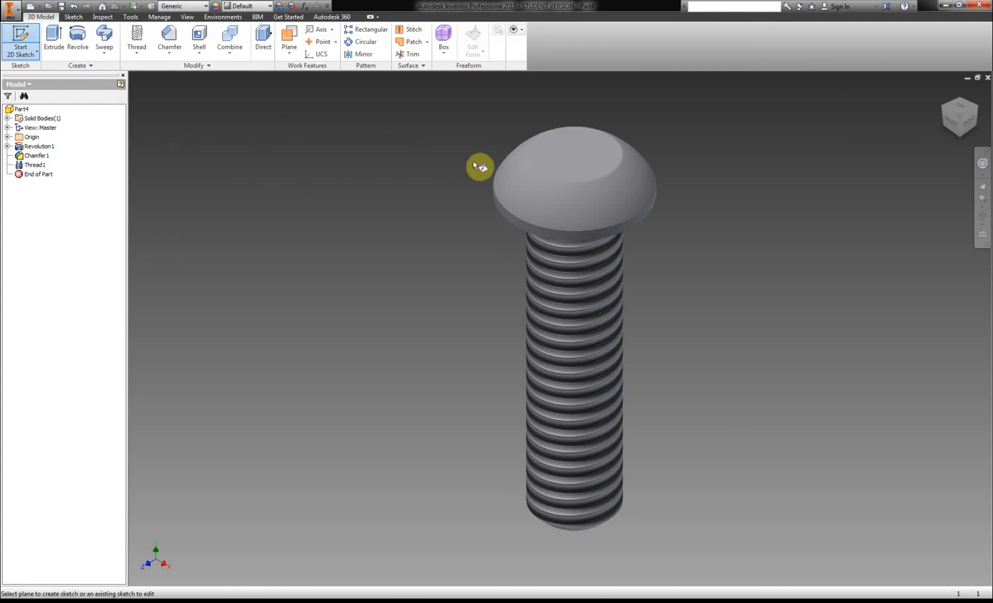
pyautogui.click(569, 152)
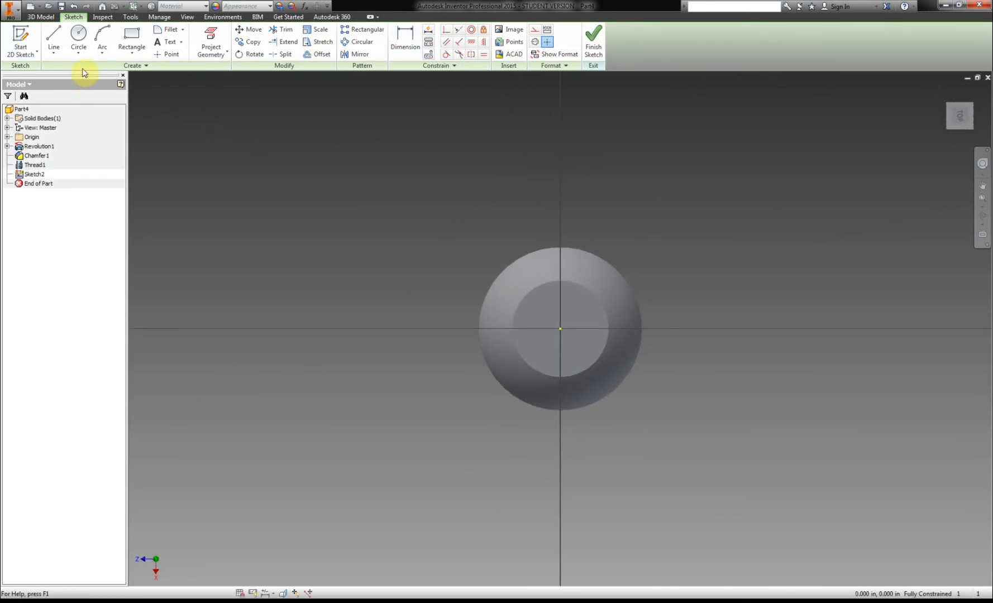
pyautogui.click(132, 55)
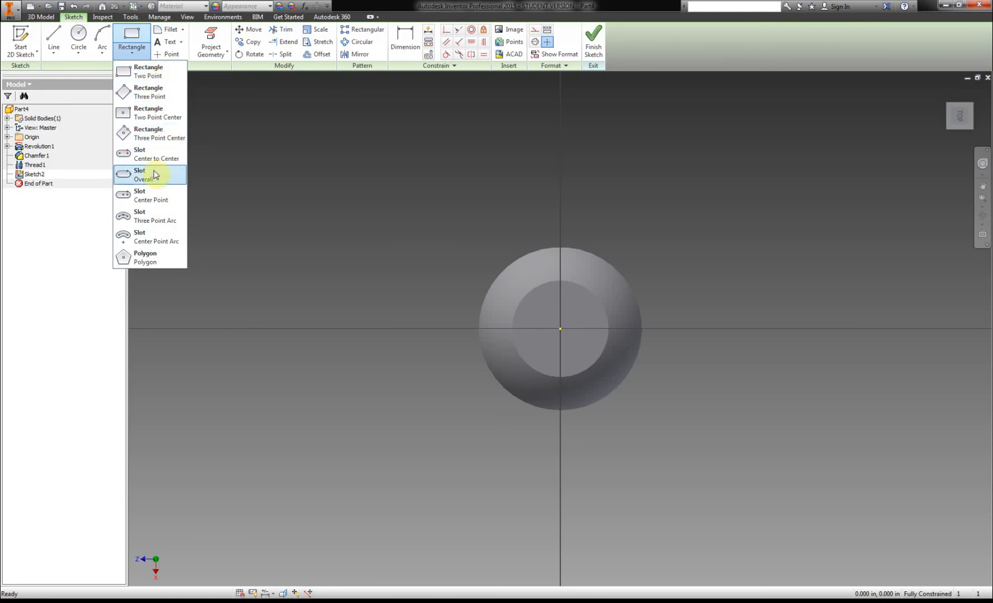
pyautogui.click(164, 265)
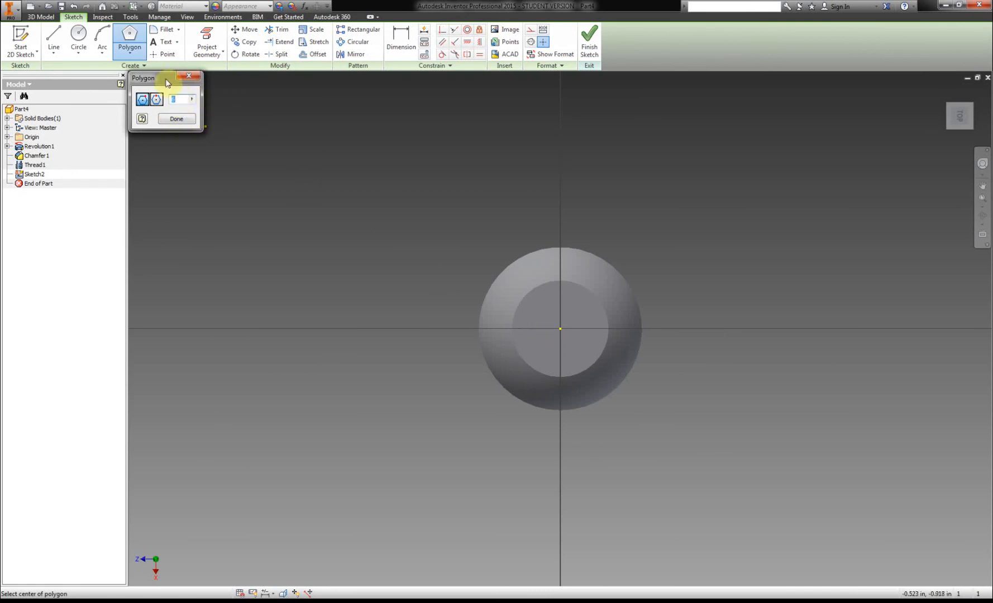
pyautogui.click(560, 329)
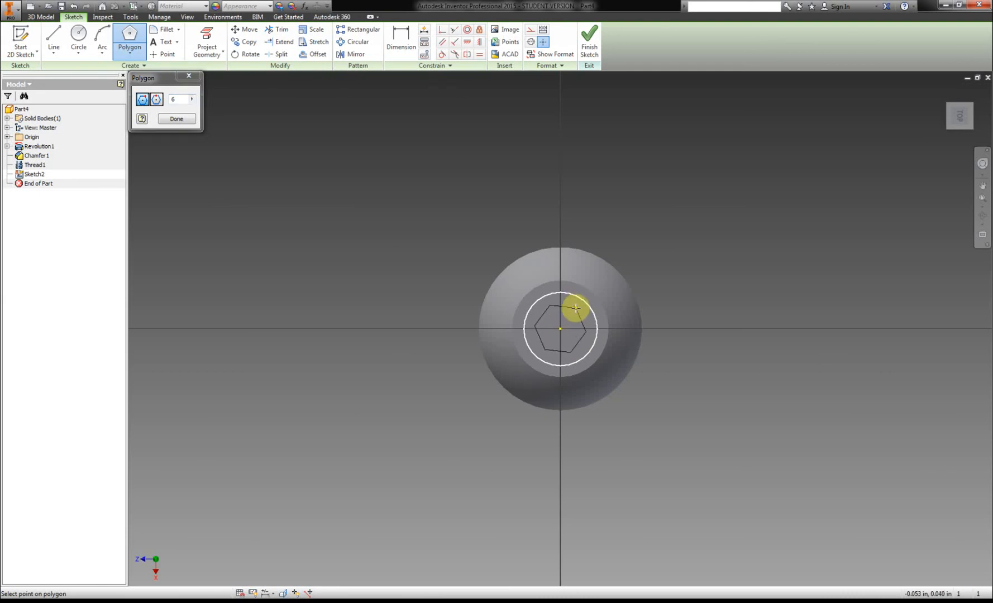
pyautogui.click(575, 308)
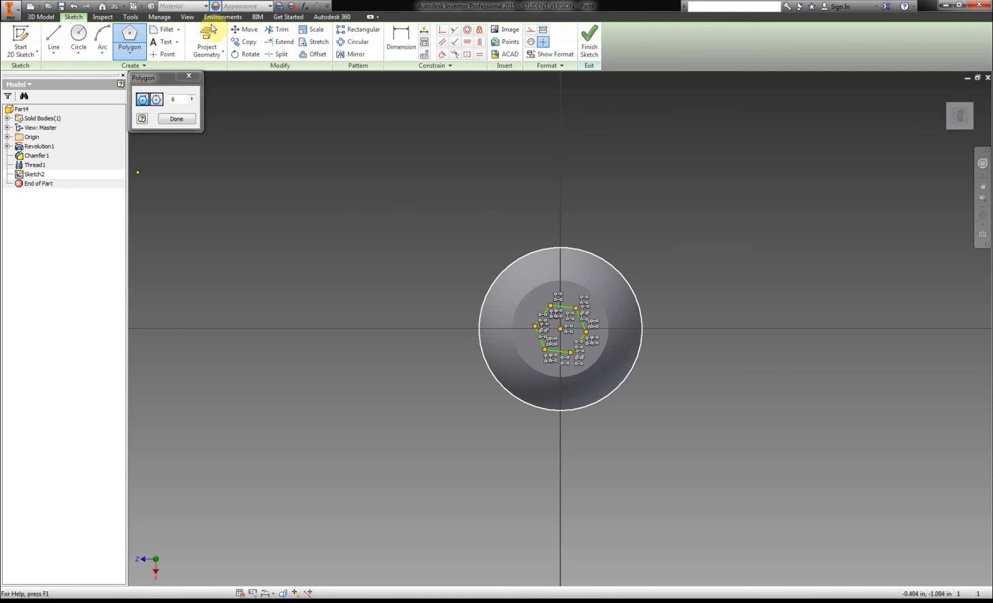
# - Finish the polygon and square it up with a vertical constraint between the midpoint of its upper edge and the centre point
pyautogui.click(187, 75)
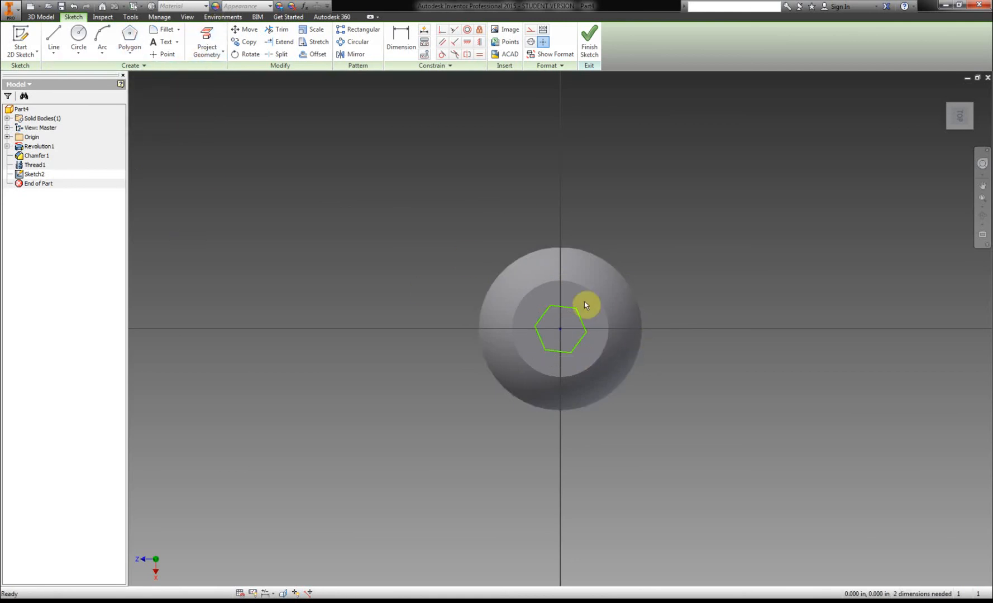
pyautogui.click(479, 43)
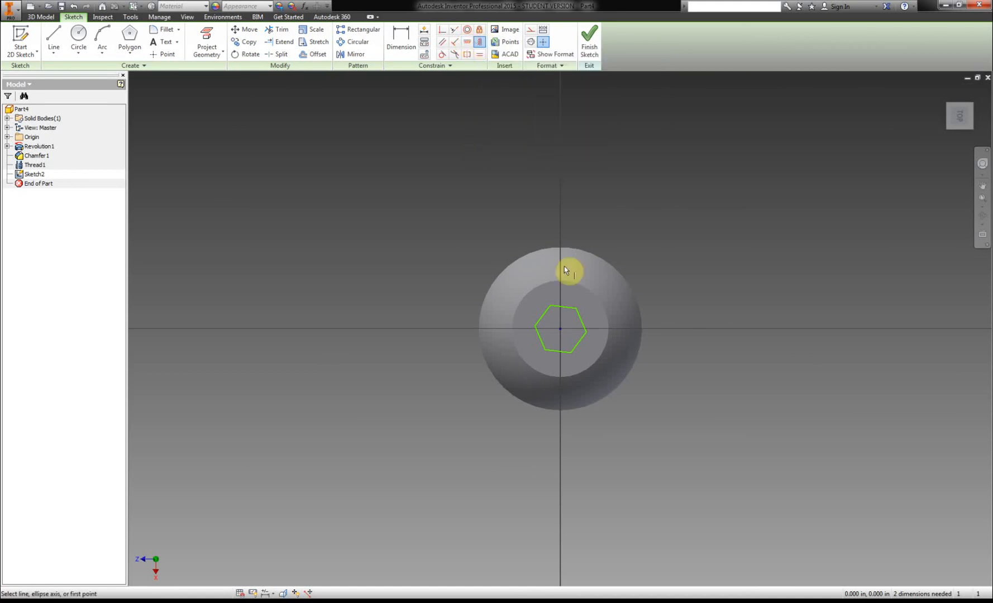
pyautogui.click(582, 327)
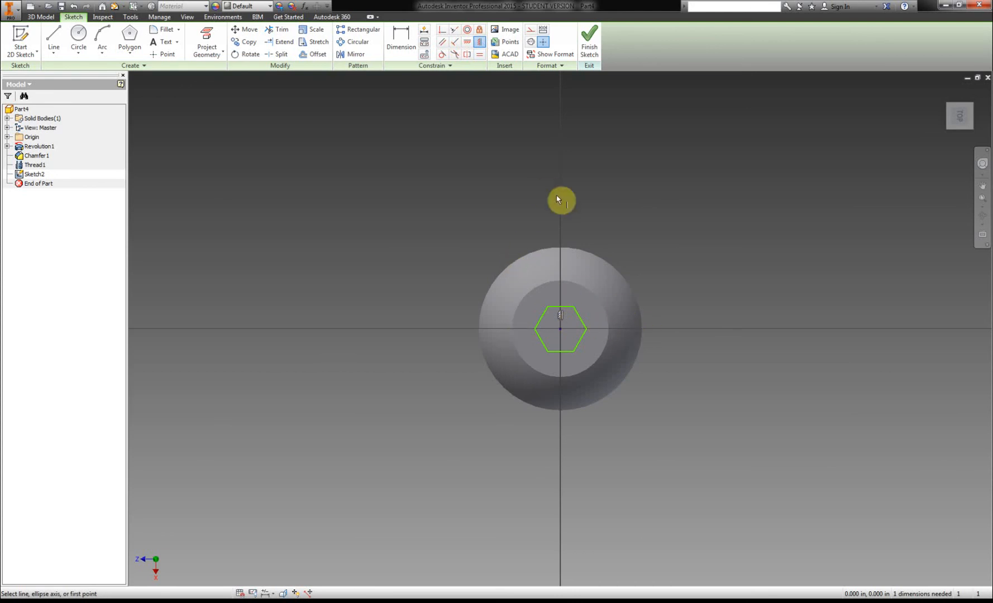
# - Dimension the hexagon between its two horizontal flats and set the distance to 5/32 in, checking the size against the handout
pyautogui.click(401, 45)
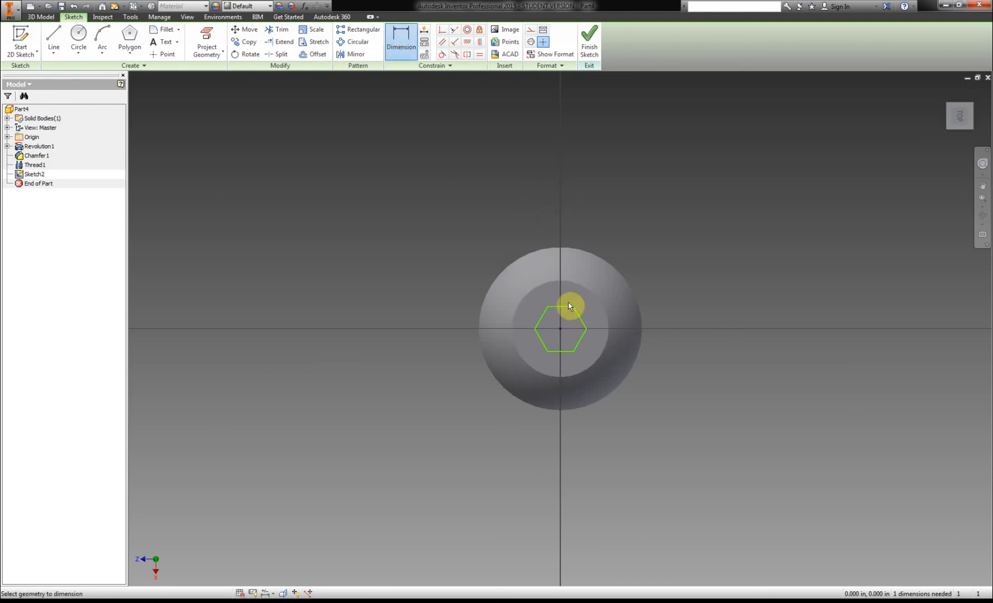
pyautogui.click(565, 307)
pyautogui.click(567, 351)
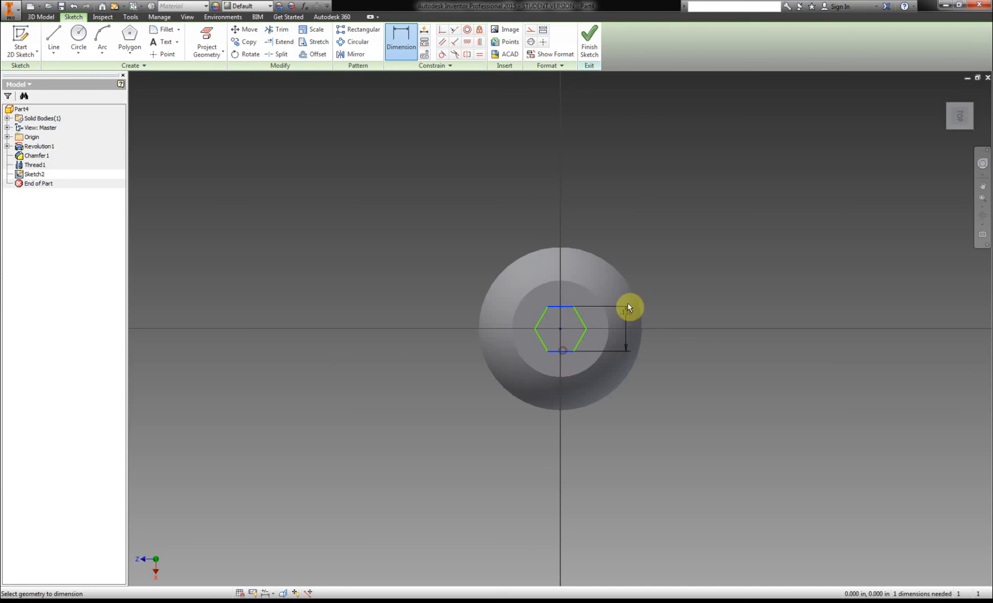
pyautogui.click(732, 340)
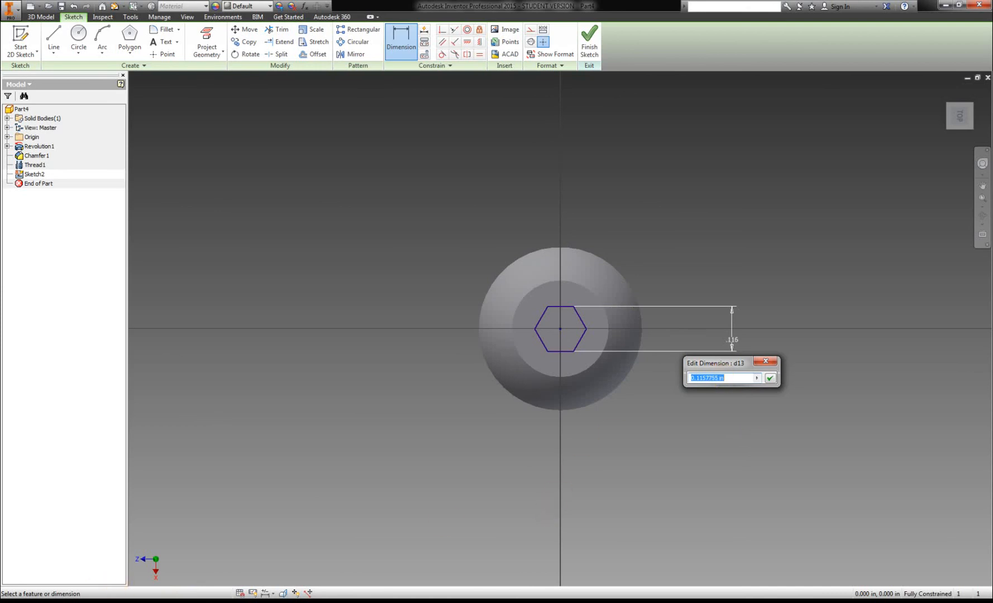
pyautogui.hotkey('alt', 'Tab')
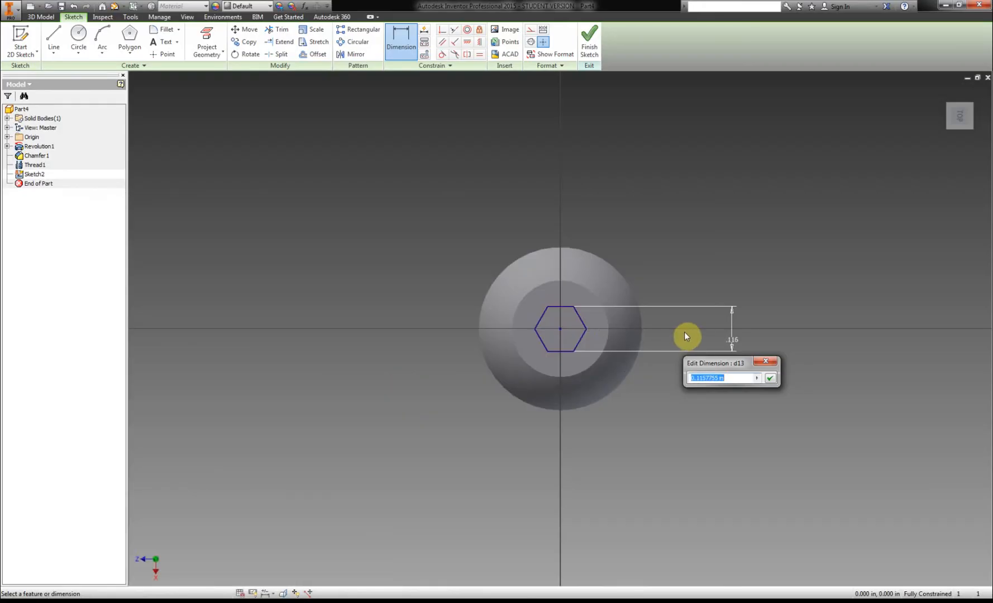
pyautogui.write('5/32')
pyautogui.press('Return')
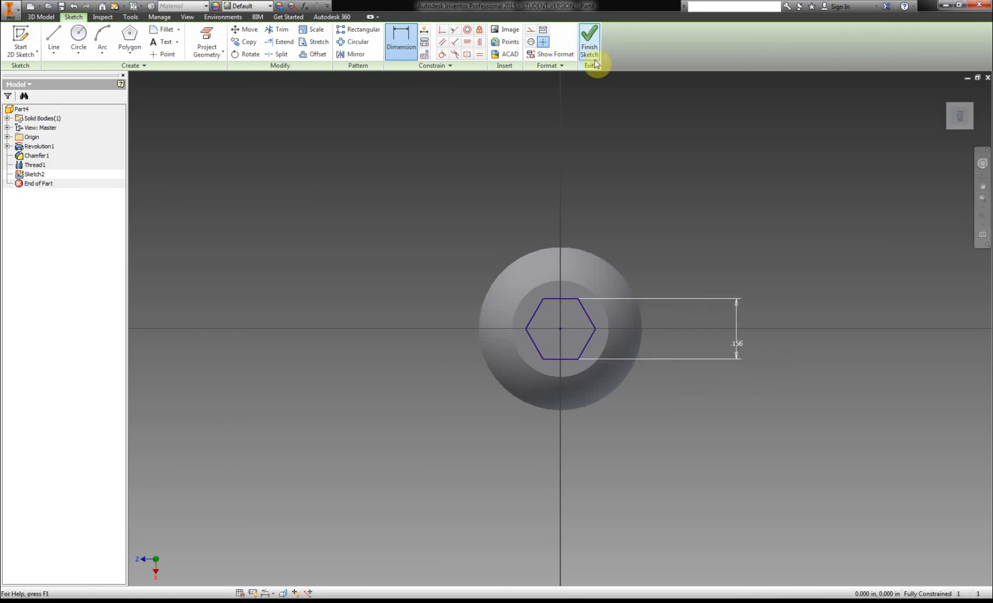
# - Finish the sketch and extrude the hexagon as a cut 0.111 in deep into the head
pyautogui.click(589, 40)
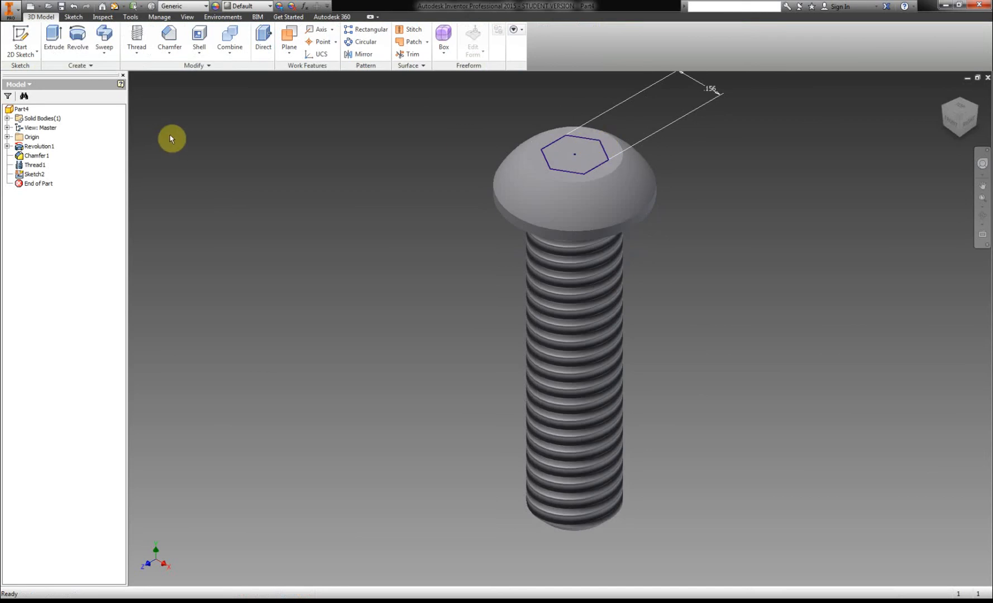
pyautogui.click(53, 34)
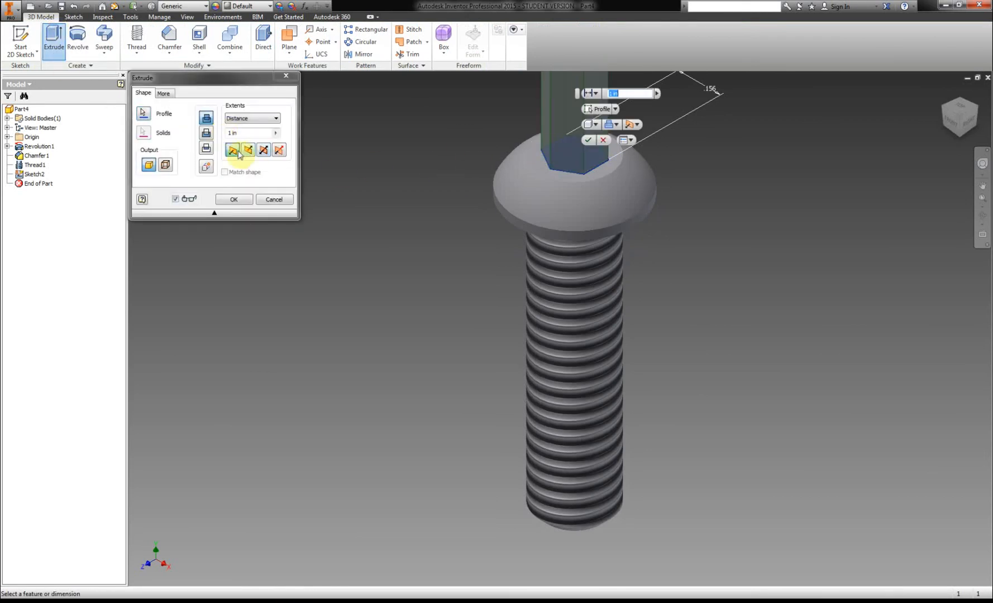
pyautogui.click(206, 134)
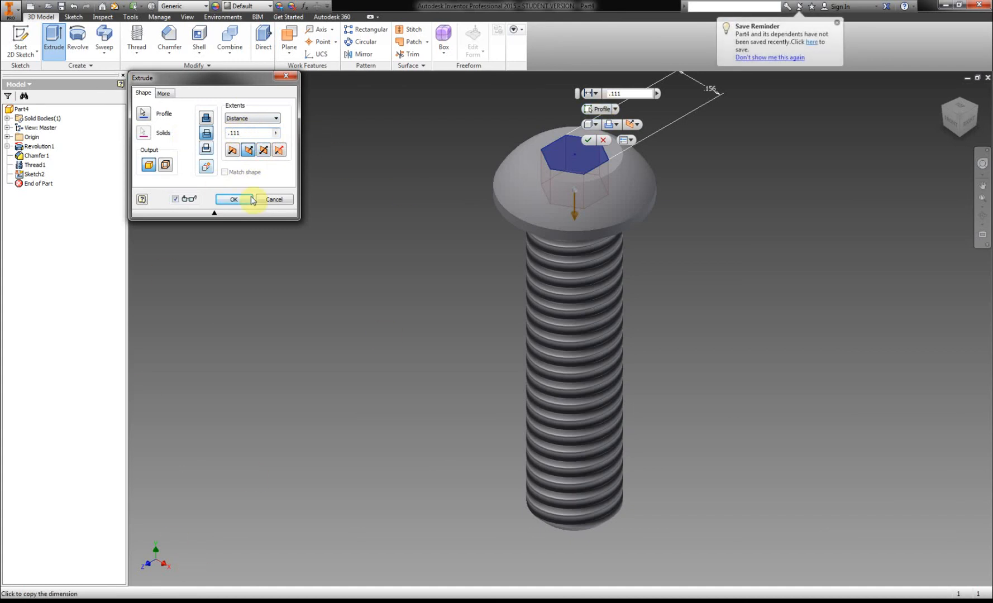
pyautogui.click(234, 199)
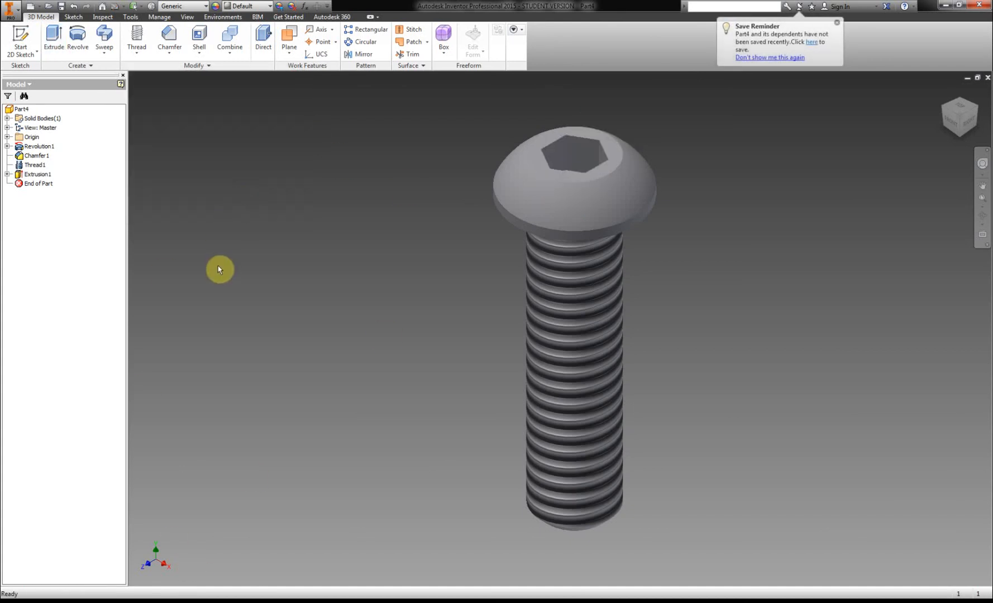
pyautogui.click(943, 105)
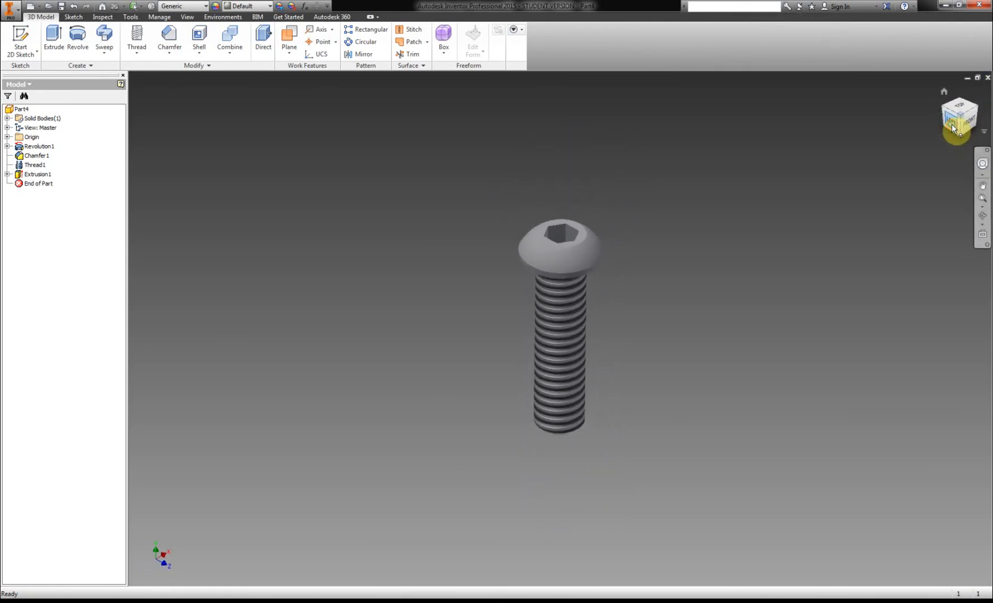
pyautogui.click(952, 125)
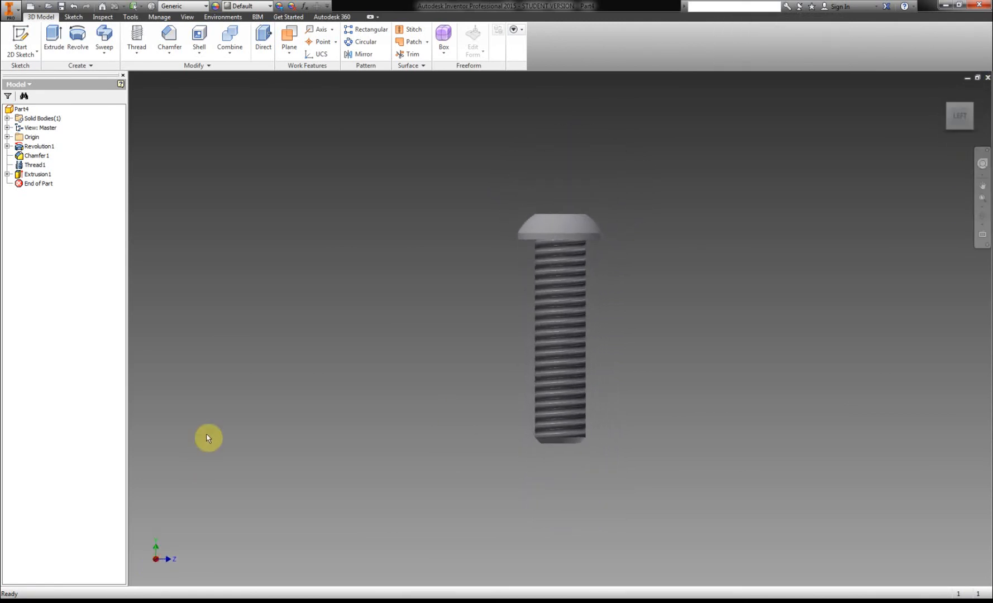